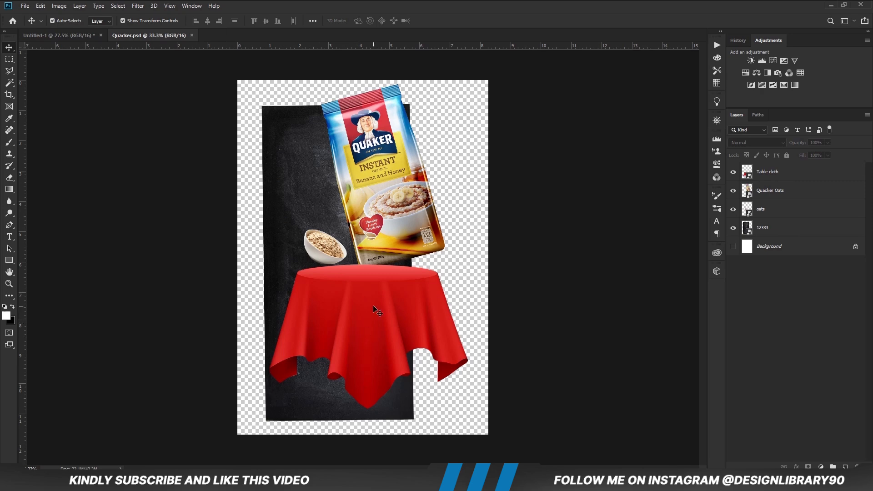
# Copy the Table cloth, Quacker Oats and oats layers from Quacker.psd into the Untitled-1 document.
pyautogui.keyDown('shift'); pyautogui.click(786, 202); pyautogui.keyUp('shift')
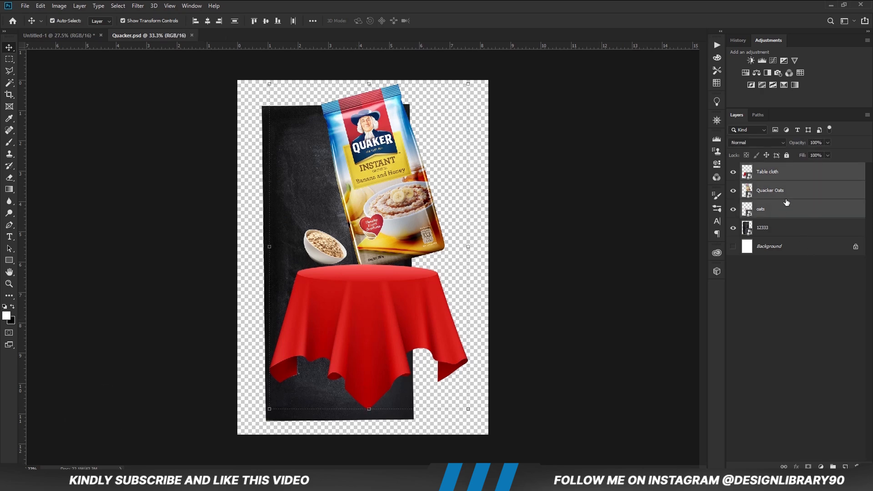
pyautogui.hotkey('ctrl', 'c')
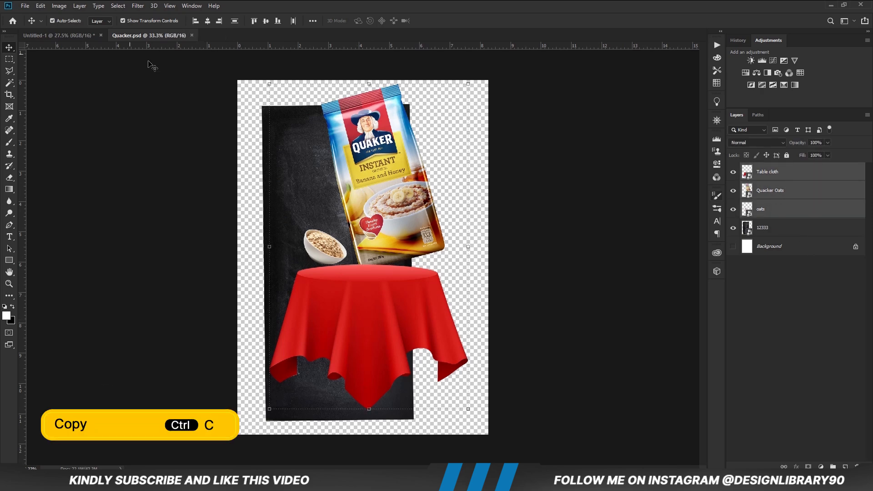
pyautogui.click(58, 35)
pyautogui.hotkey('ctrl', 'v')
pyautogui.click(362, 316)
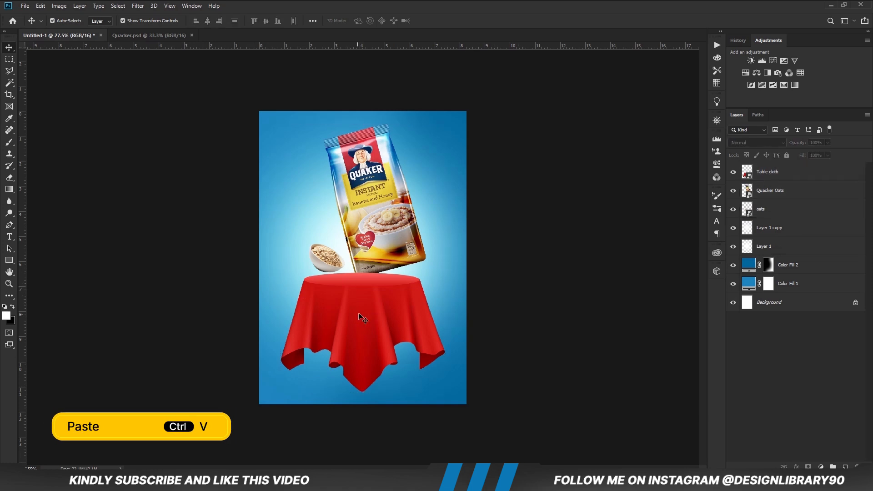
# Stack the Quacker Oats and oats layers above the Table cloth layer and adjust the pack's position on the table.
pyautogui.keyDown('ctrl'); pyautogui.click(331, 264); pyautogui.keyUp('ctrl')
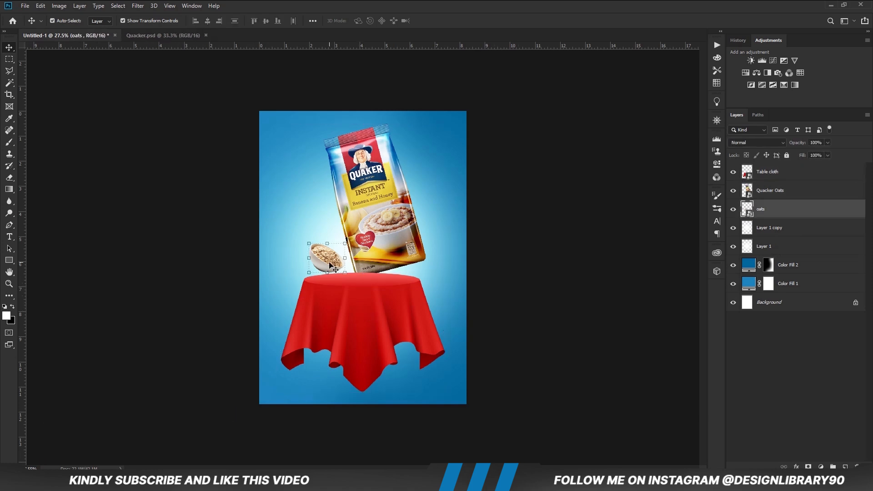
pyautogui.moveTo(328, 267); pyautogui.dragTo(332, 269)
pyautogui.keyDown('shift'); pyautogui.click(783, 191); pyautogui.keyUp('shift')
pyautogui.moveTo(782, 191); pyautogui.dragTo(782, 168)
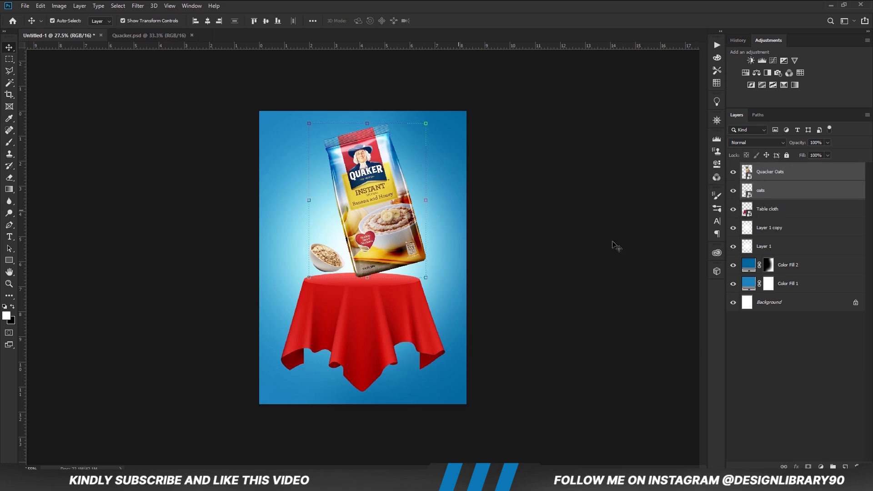
pyautogui.click(408, 237)
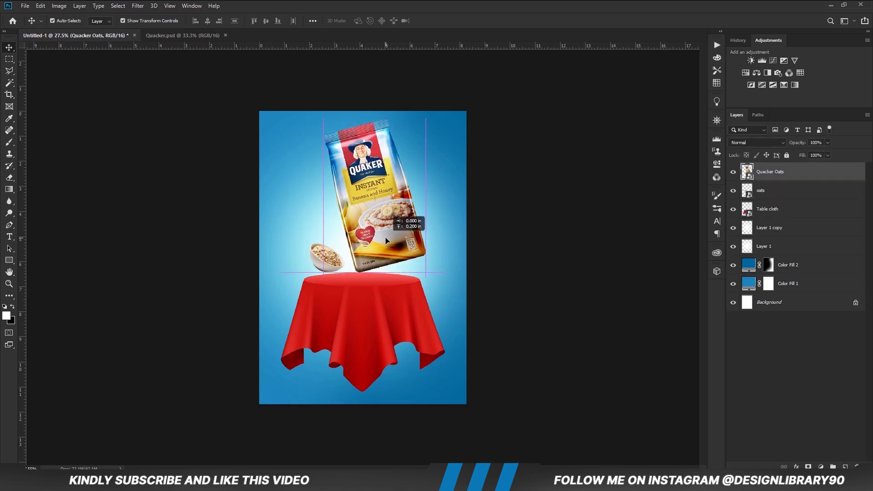
# Shift the pack, oat bowl and table cloth together slightly downward on the canvas.
pyautogui.keyDown('shift'); pyautogui.click(374, 332); pyautogui.keyUp('shift')
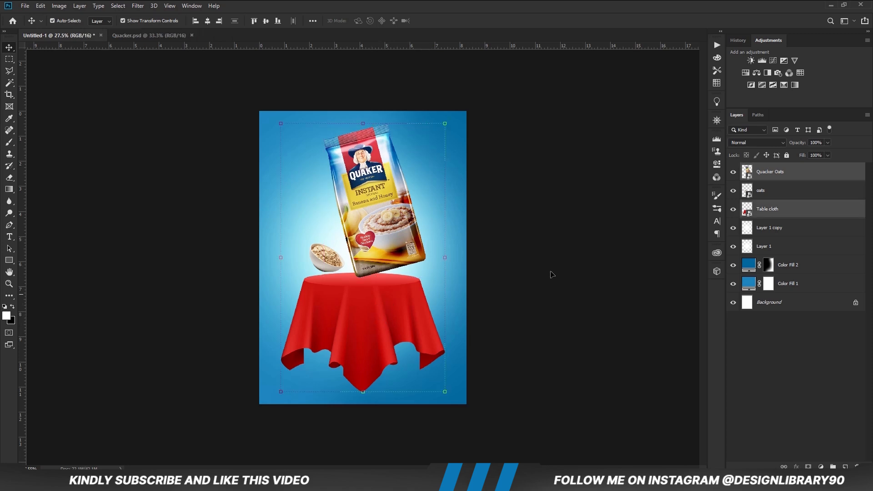
pyautogui.keyDown('shift'); pyautogui.click(772, 196); pyautogui.keyUp('shift')
pyautogui.click(366, 123)
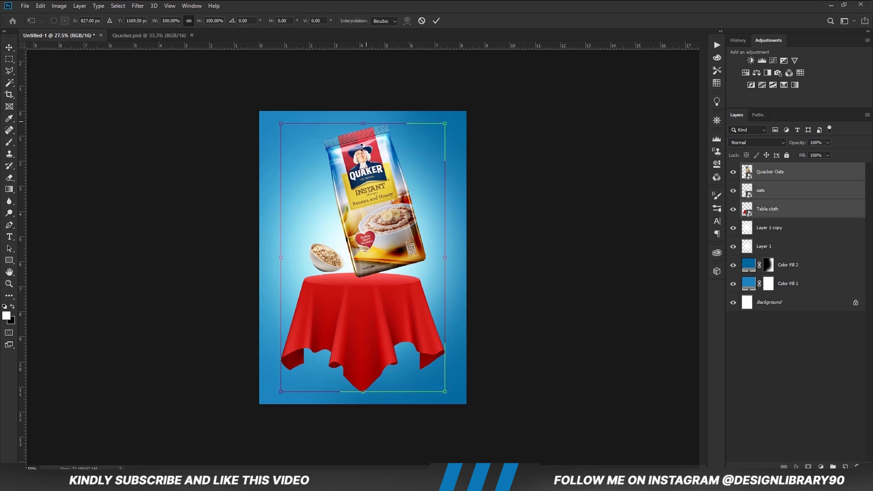
pyautogui.moveTo(363, 155); pyautogui.dragTo(361, 160)
pyautogui.press('Down')
pyautogui.press('Down')
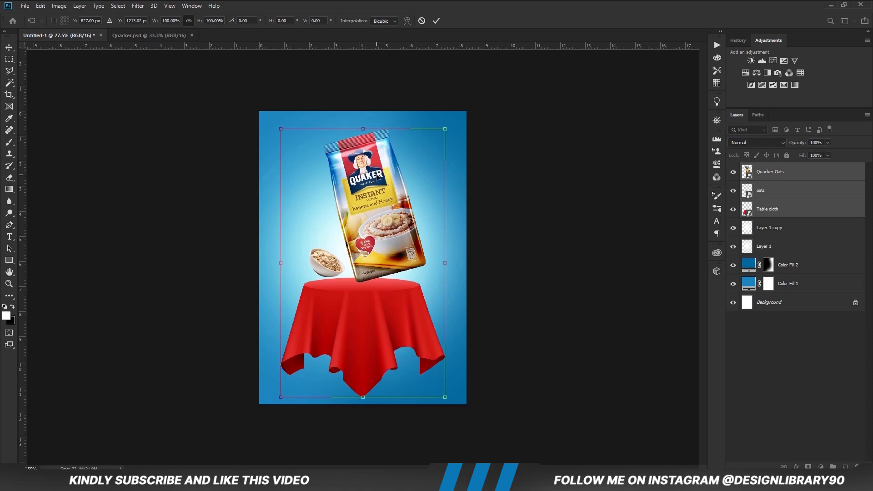
pyautogui.press('Return')
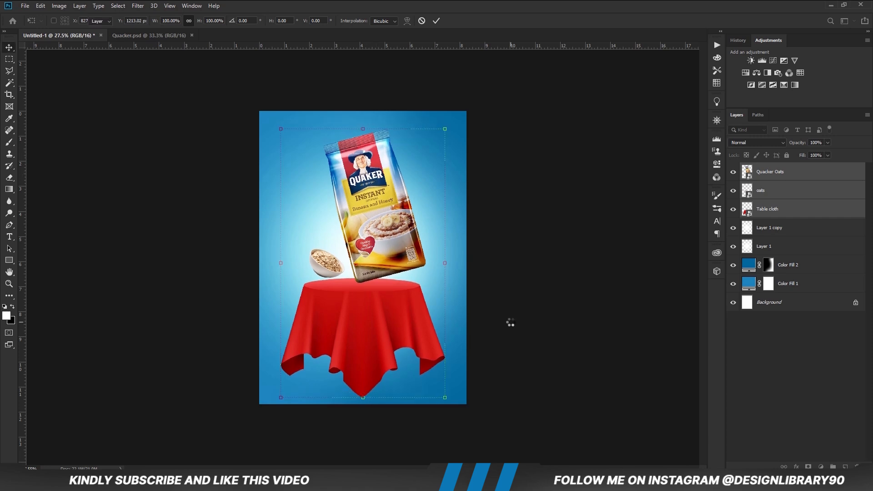
pyautogui.click(509, 324)
# Flip the oat bowl horizontally and place it just to the left of the pack, above the table.
pyautogui.hotkey('ctrl', '+')
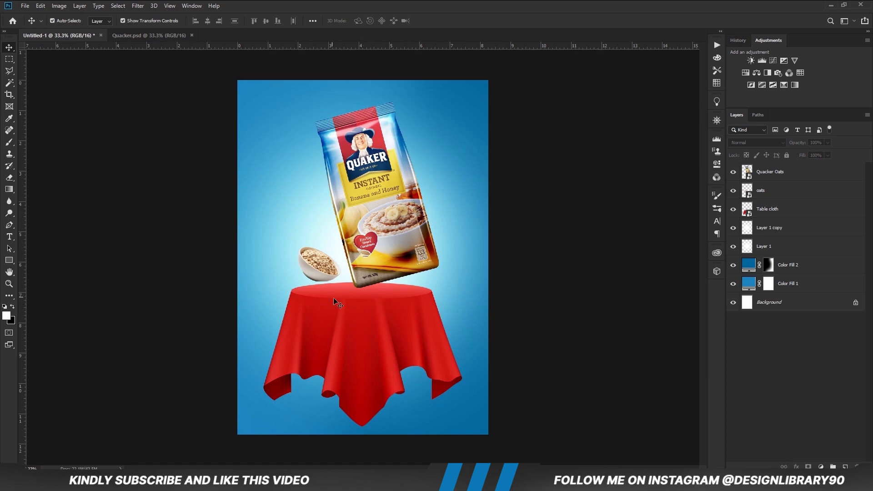
pyautogui.click(321, 263)
pyautogui.hotkey('ctrl', 't')
pyautogui.rightClick(313, 257)
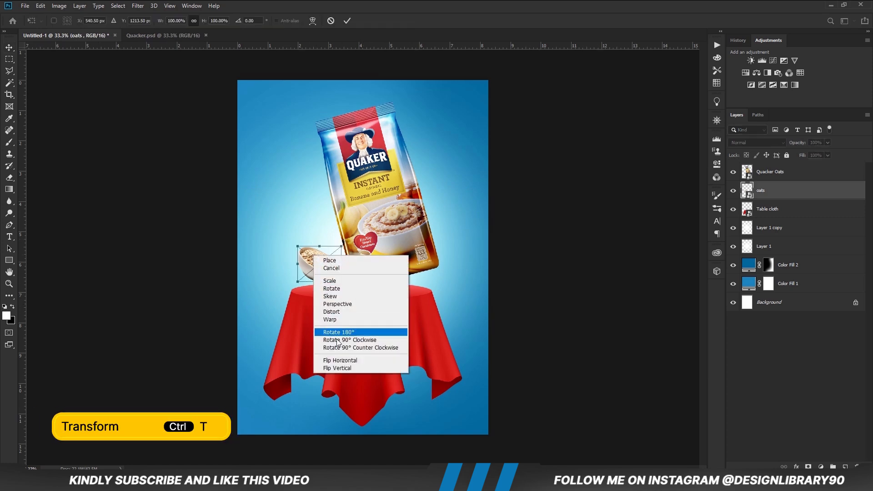
pyautogui.click(342, 357)
pyautogui.moveTo(355, 260); pyautogui.dragTo(310, 274)
pyautogui.press('Return')
# Move the Quaker pack slightly to the left so it sits closer to the oat bowl, just above the tabletop.
pyautogui.moveTo(381, 263); pyautogui.dragTo(376, 255)
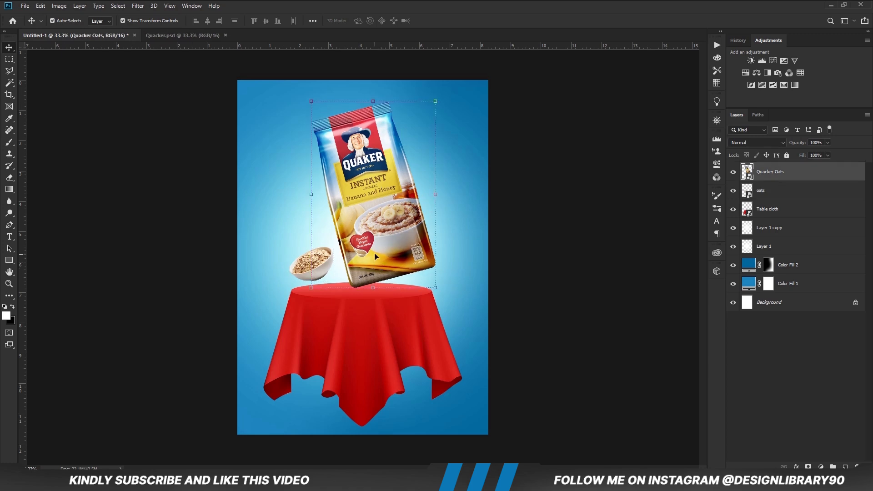
pyautogui.press('Left')
pyautogui.press('Left')
pyautogui.press('Left')
pyautogui.press('Left')
pyautogui.press('Left')
pyautogui.press('Left')
pyautogui.press('Down')
pyautogui.press('Down')
pyautogui.press('Down')
pyautogui.press('Down')
pyautogui.press('Down')
pyautogui.press('Down')
pyautogui.press('Down')
pyautogui.press('Down')
pyautogui.press('Down')
pyautogui.press('Down')
pyautogui.press('Down')
pyautogui.press('Down')
pyautogui.press('Left')
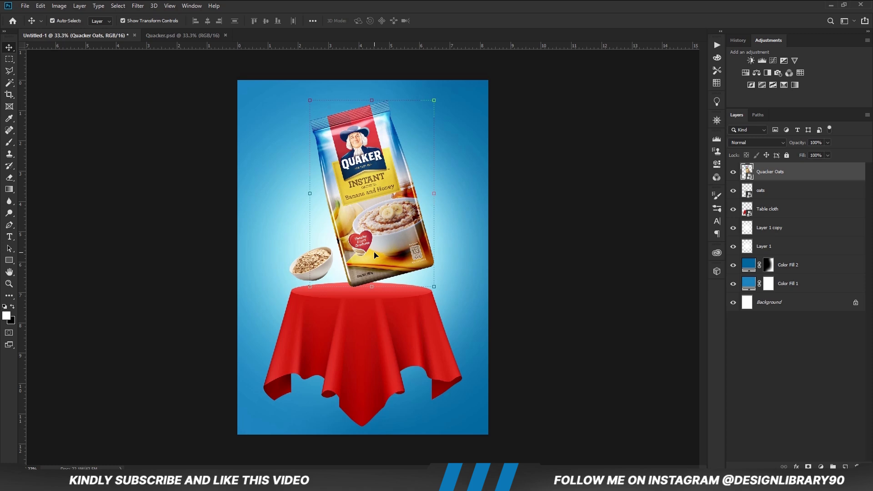
pyautogui.click(548, 322)
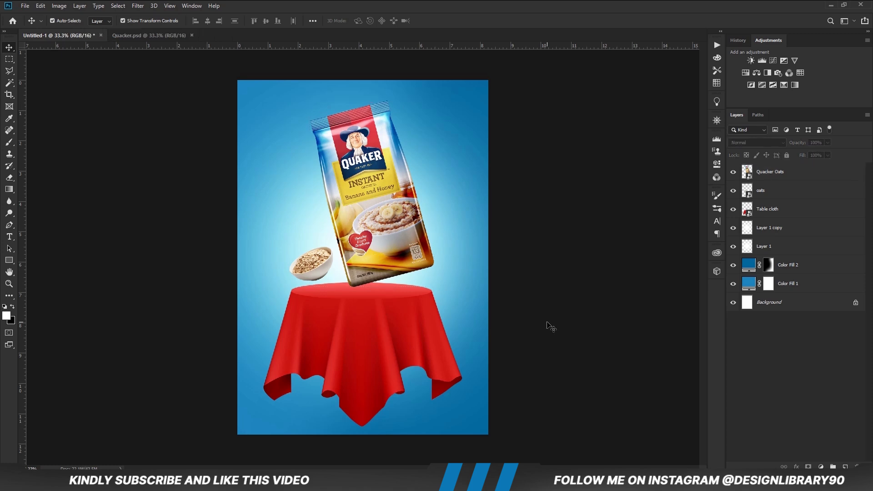
# Draw a white rectangle about 930 × 768 px under the tablecloth and place its layer directly below Table cloth.
pyautogui.click(10, 262)
pyautogui.click(31, 260)
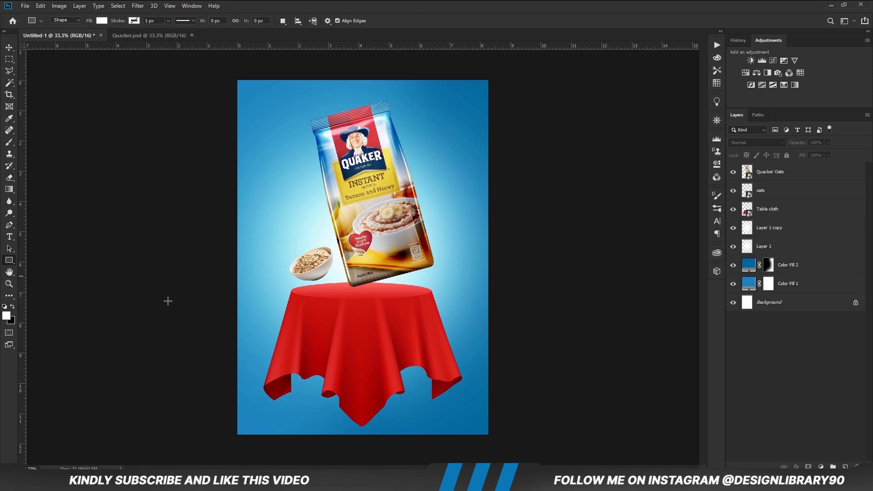
pyautogui.click(103, 21)
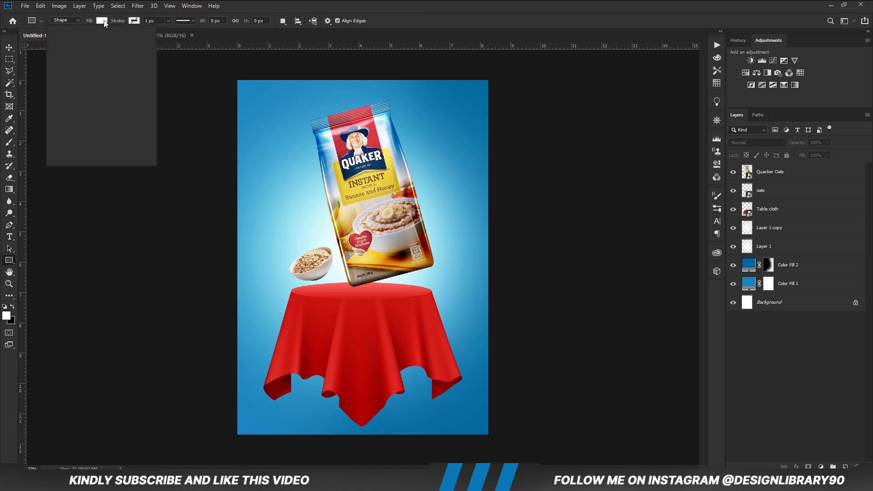
pyautogui.click(352, 4)
pyautogui.moveTo(291, 325); pyautogui.dragTo(433, 441)
pyautogui.press('v')
pyautogui.moveTo(772, 175); pyautogui.dragTo(775, 233)
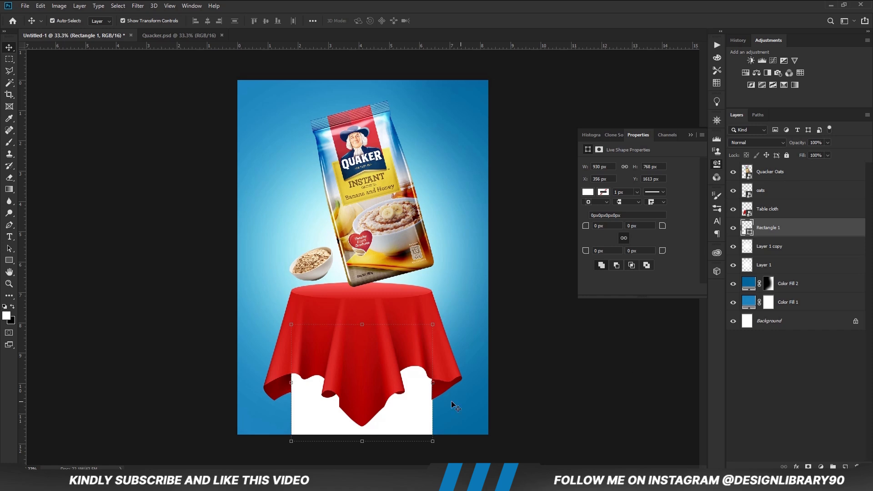
pyautogui.hotkey('ctrl', 't')
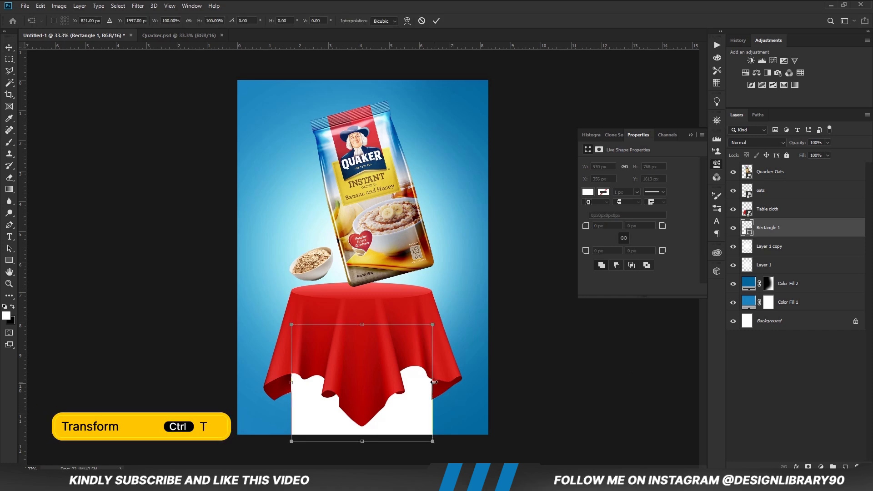
pyautogui.click(508, 350)
pyautogui.hotkey('ctrl', '-')
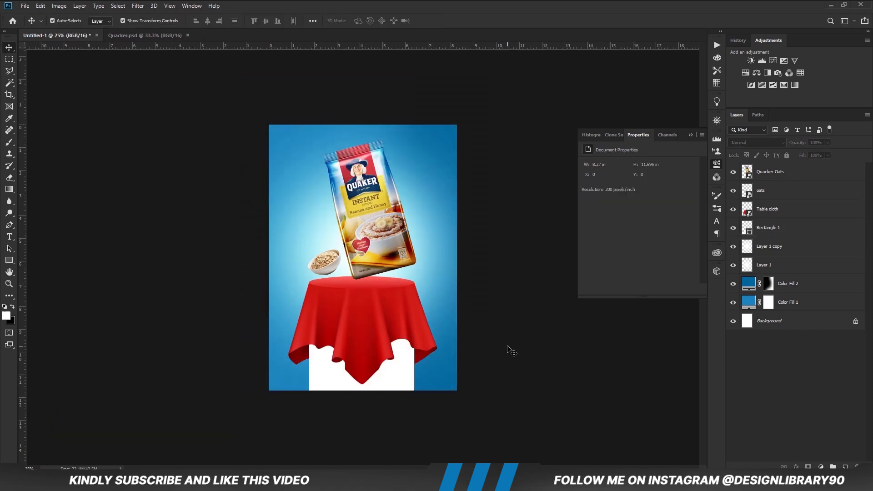
pyautogui.click(689, 135)
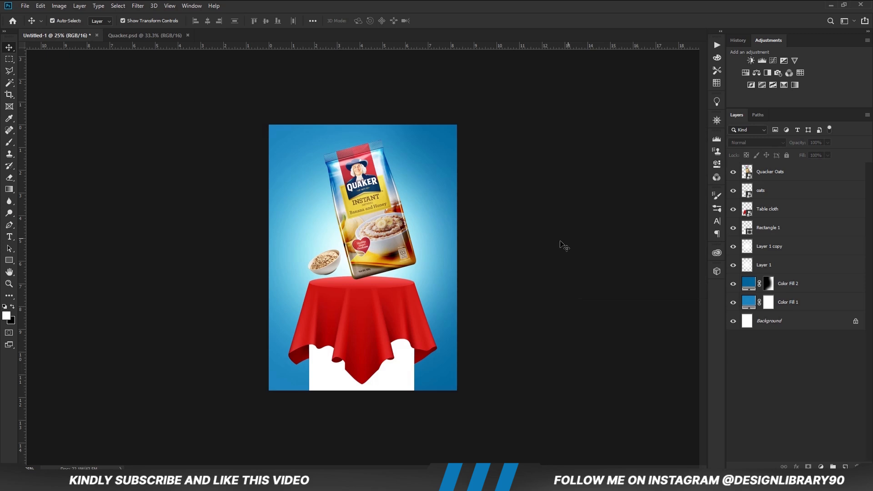
# Add a Hue/Saturation adjustment clipped to the Table cloth layer and turn on Colorize.
pyautogui.click(402, 291)
pyautogui.click(733, 209)
pyautogui.click(733, 210)
pyautogui.click(821, 463)
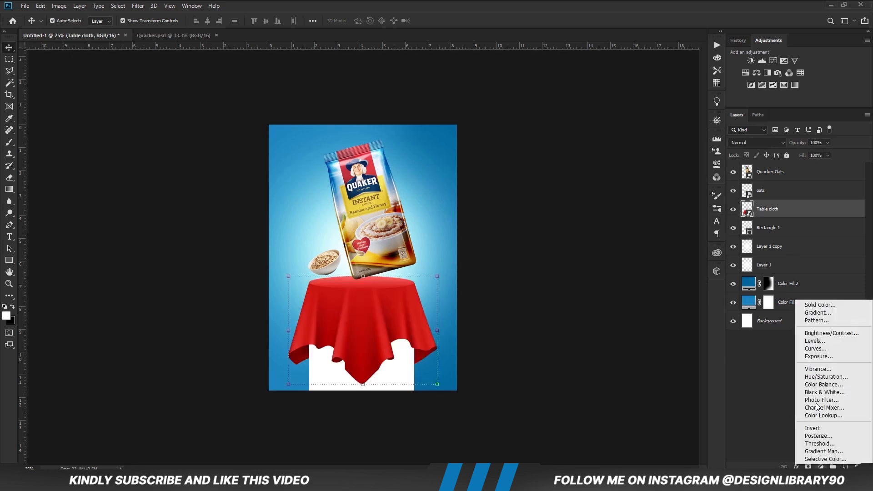
pyautogui.click(798, 376)
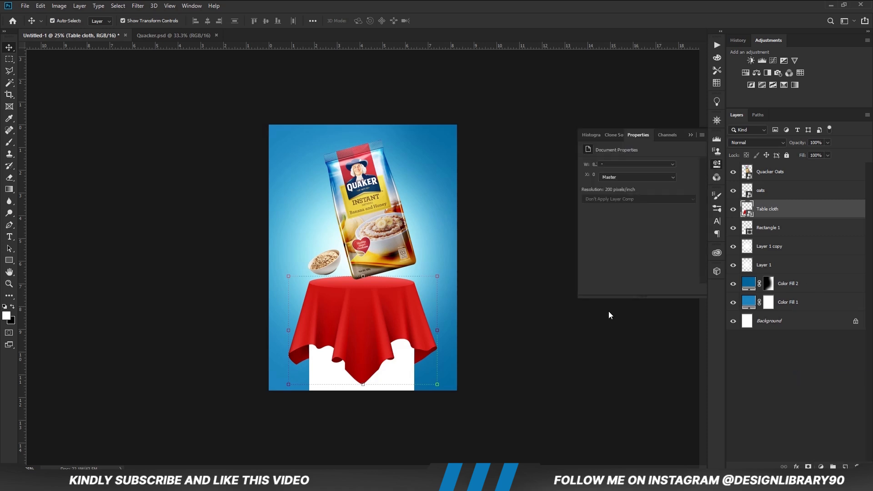
pyautogui.click(637, 290)
pyautogui.click(630, 247)
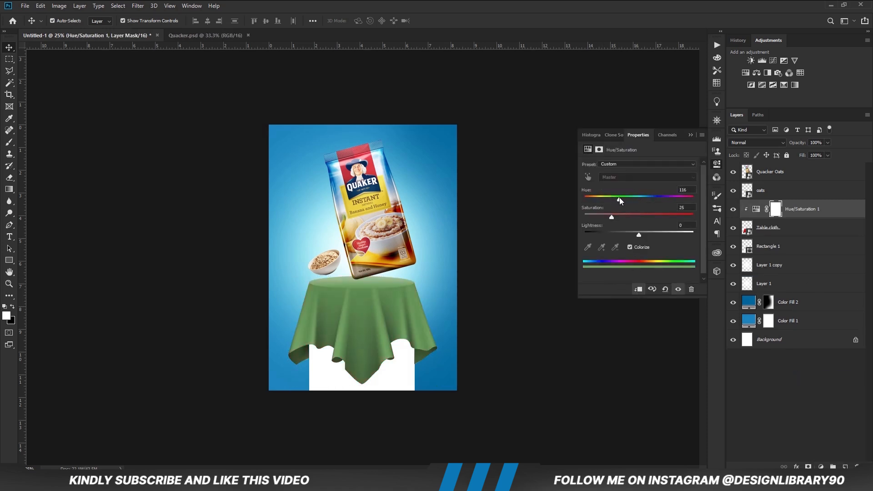
# Recolor the cloth blue with hue 201, saturation 67 and lightness -37, and compare it with the original color.
pyautogui.moveTo(622, 198); pyautogui.dragTo(641, 198)
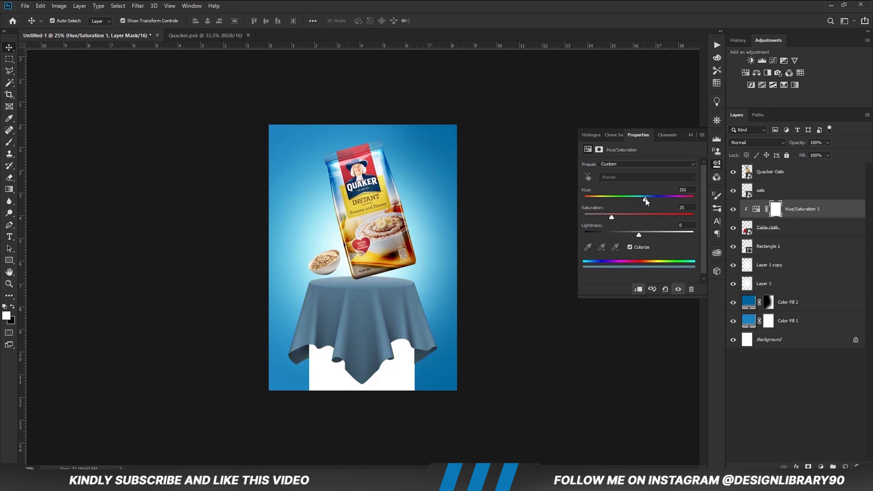
pyautogui.moveTo(614, 217); pyautogui.dragTo(637, 218)
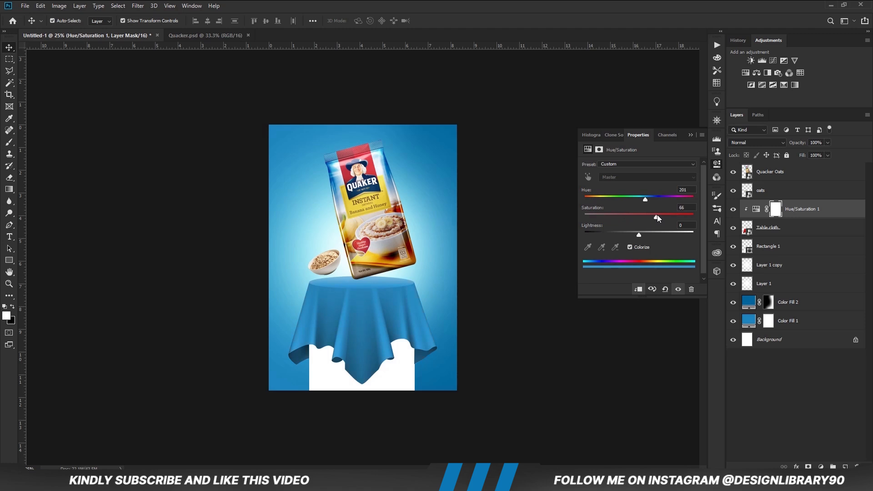
pyautogui.moveTo(632, 236); pyautogui.dragTo(616, 235)
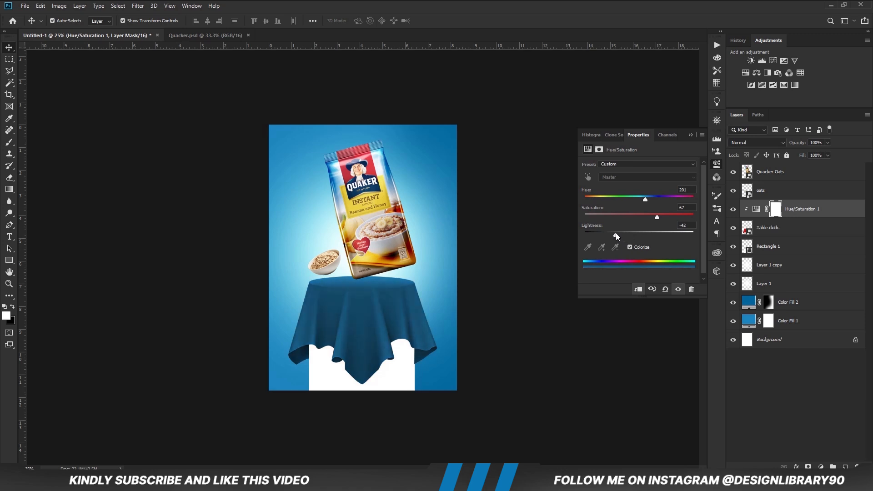
pyautogui.click(691, 135)
pyautogui.click(733, 210)
pyautogui.click(733, 210)
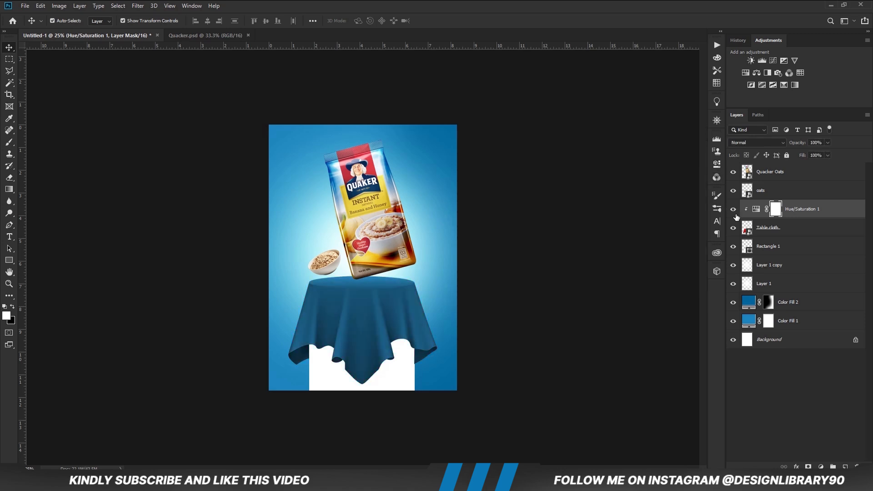
# Add a Curves adjustment clipped to the tablecloth, lowering the shadows and anchoring the upper midtones on the diagonal.
pyautogui.click(820, 466)
pyautogui.click(825, 354)
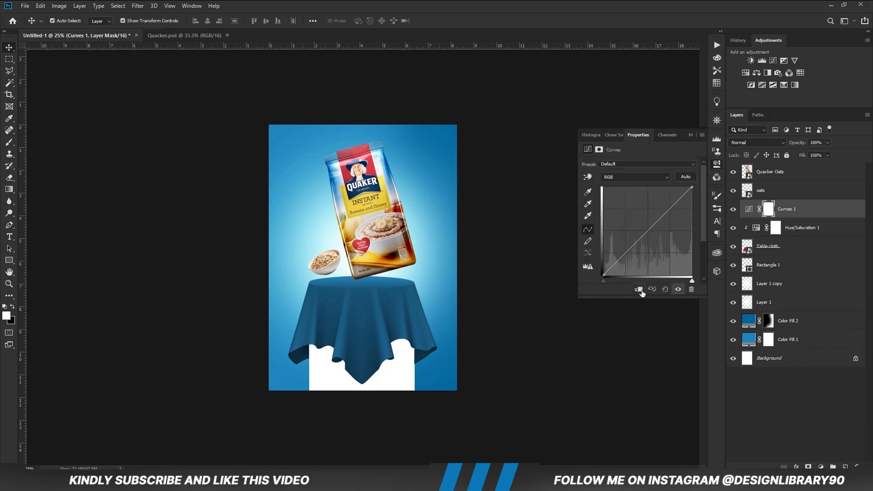
pyautogui.click(638, 290)
pyautogui.moveTo(623, 259); pyautogui.dragTo(620, 263)
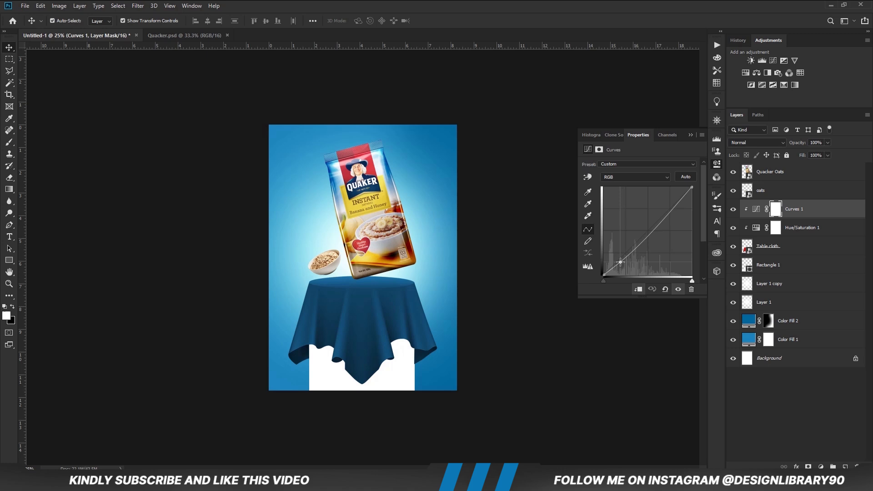
pyautogui.click(657, 221)
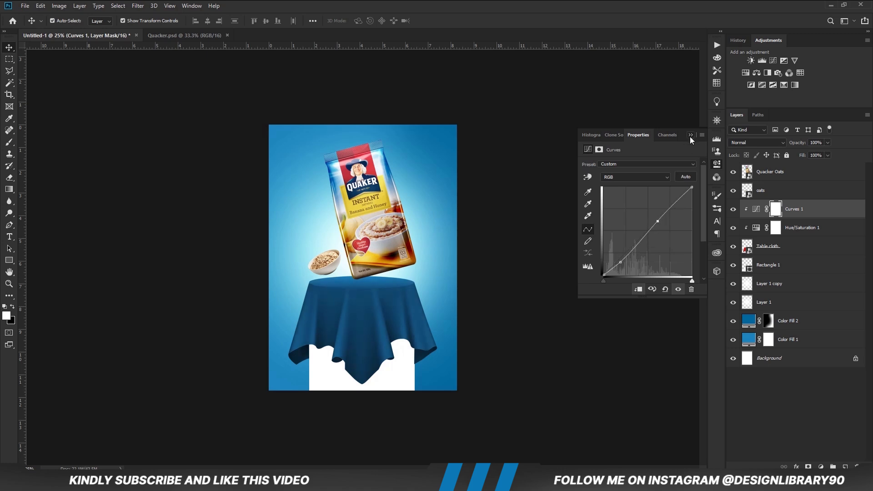
pyautogui.click(690, 137)
# Add a Vibrance adjustment above Curves with vibrance +13 and saturation +48.
pyautogui.click(820, 467)
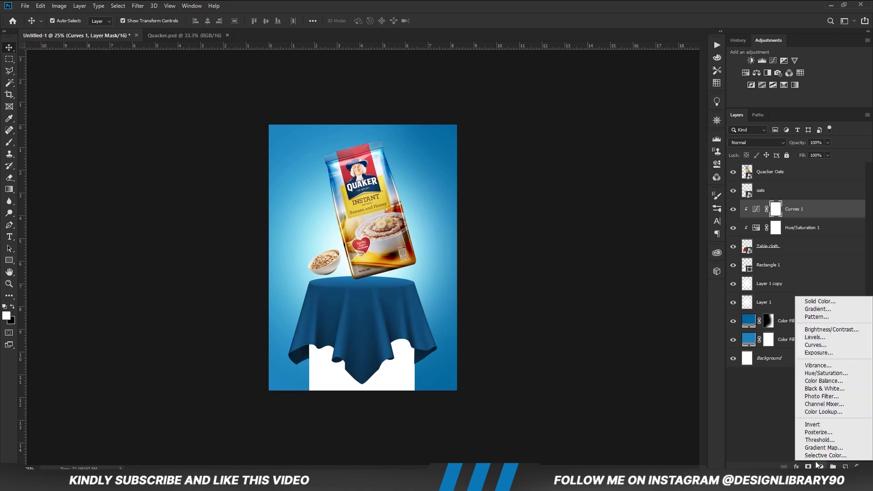
pyautogui.click(818, 365)
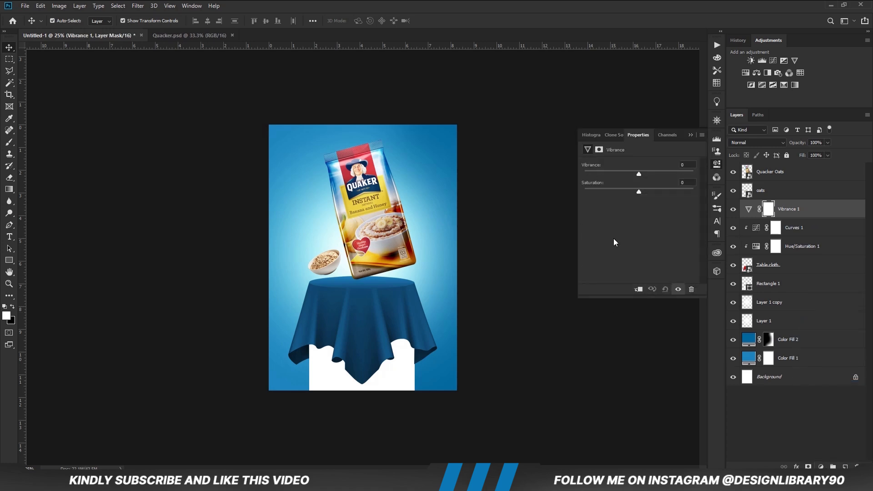
pyautogui.moveTo(644, 172); pyautogui.dragTo(653, 191)
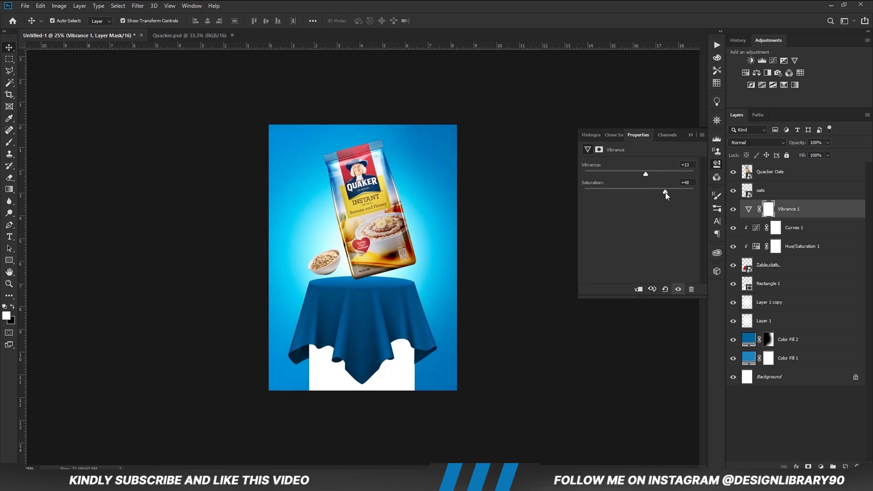
pyautogui.click(691, 135)
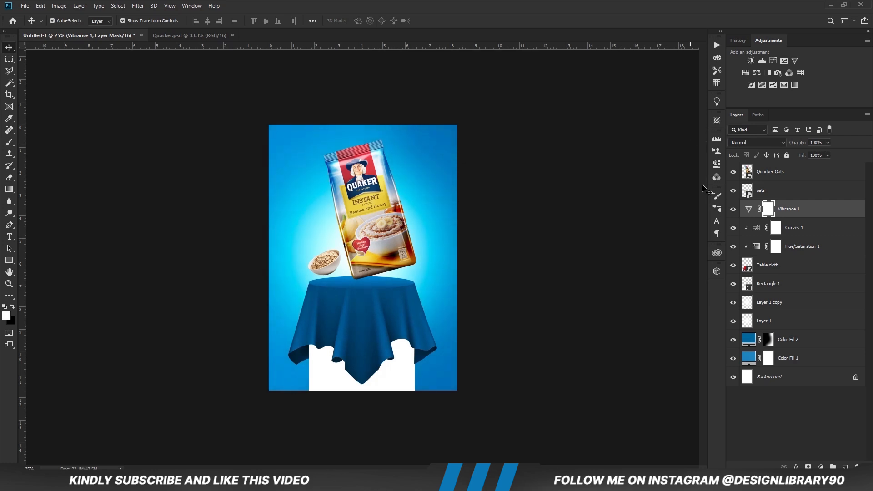
# Compare the image with and without the Vibrance adjustment, and clip it so it affects only the tablecloth.
pyautogui.click(734, 213)
pyautogui.click(733, 213)
pyautogui.rightClick(812, 215)
pyautogui.click(712, 265)
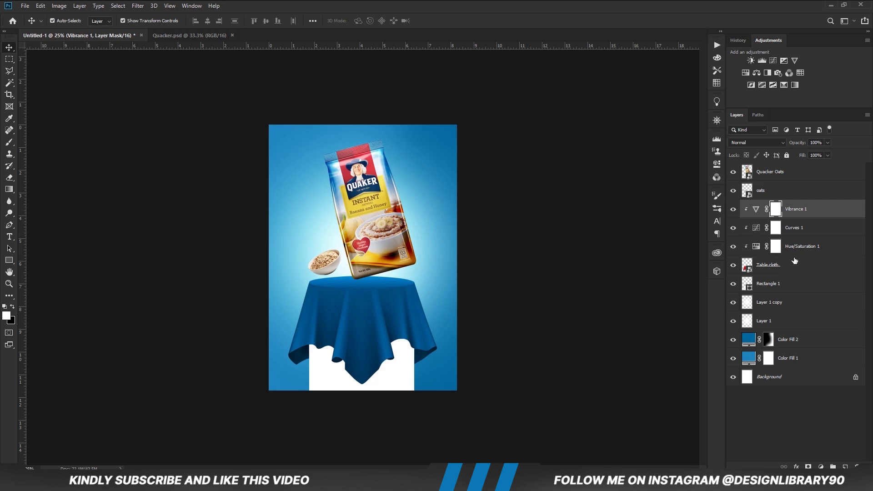
# Copy the chalkboard texture layer 12333 from Quacker.psd into the poster, directly above the Vibrance adjustment.
pyautogui.click(567, 280)
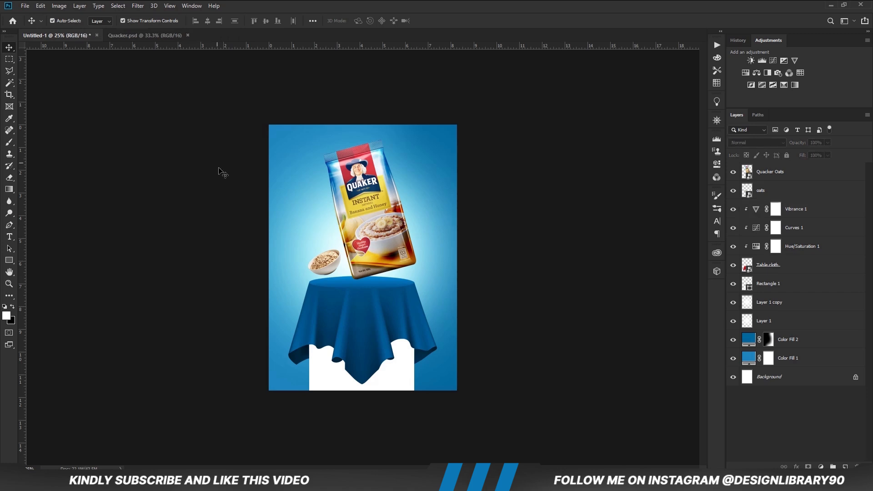
pyautogui.click(143, 36)
pyautogui.click(302, 186)
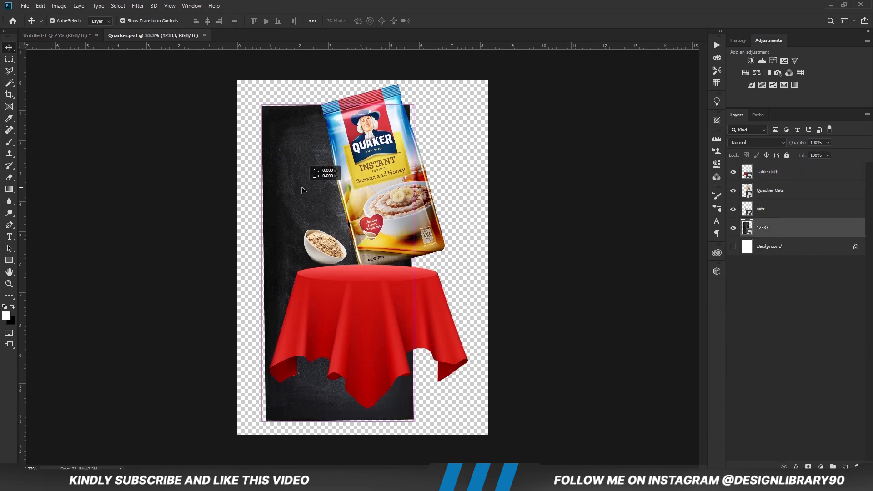
pyautogui.click(67, 37)
pyautogui.click(811, 210)
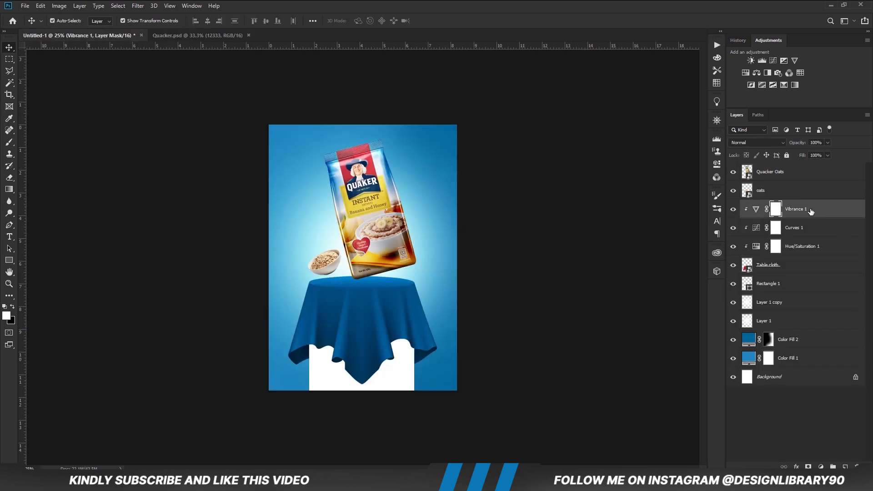
pyautogui.hotkey('ctrl', 'v')
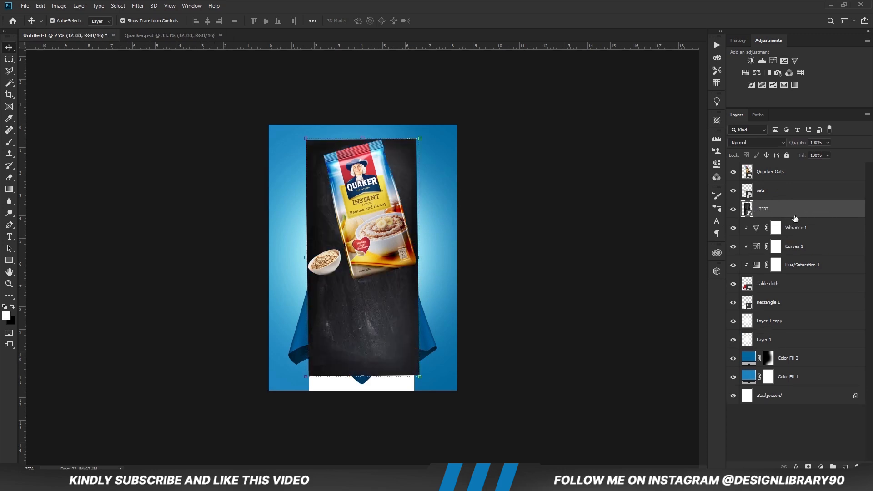
# Enlarge the chalkboard texture until it covers the whole tablecloth, and clip it to the cloth.
pyautogui.moveTo(420, 258); pyautogui.dragTo(438, 260)
pyautogui.moveTo(306, 258); pyautogui.dragTo(280, 259)
pyautogui.press('Return')
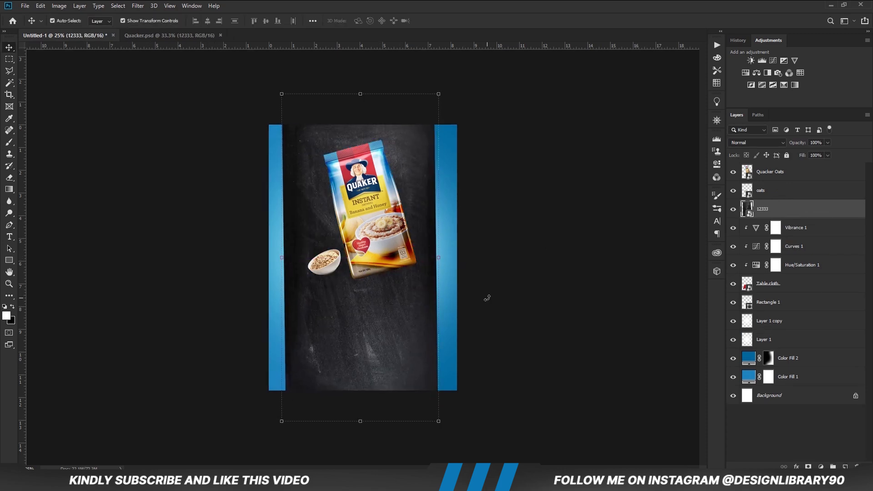
pyautogui.rightClick(799, 215)
pyautogui.click(722, 286)
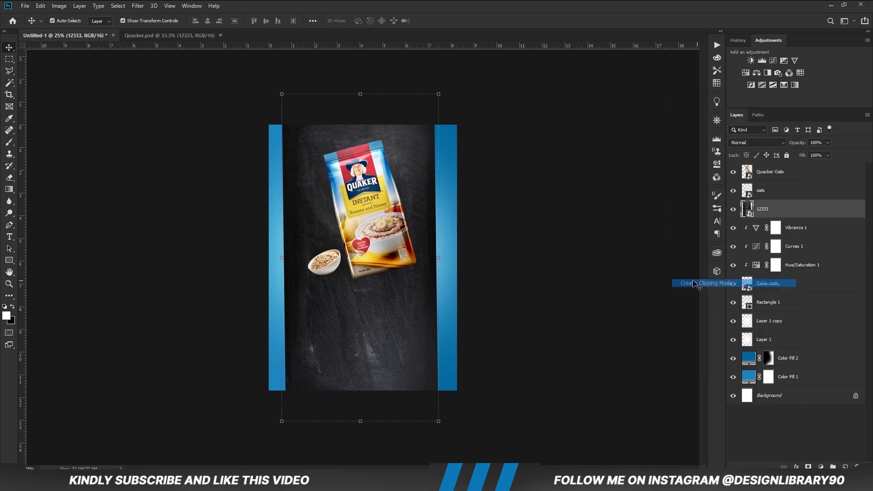
# Blend the chalkboard texture into the cloth with Multiply at 12% opacity.
pyautogui.click(758, 142)
pyautogui.click(770, 171)
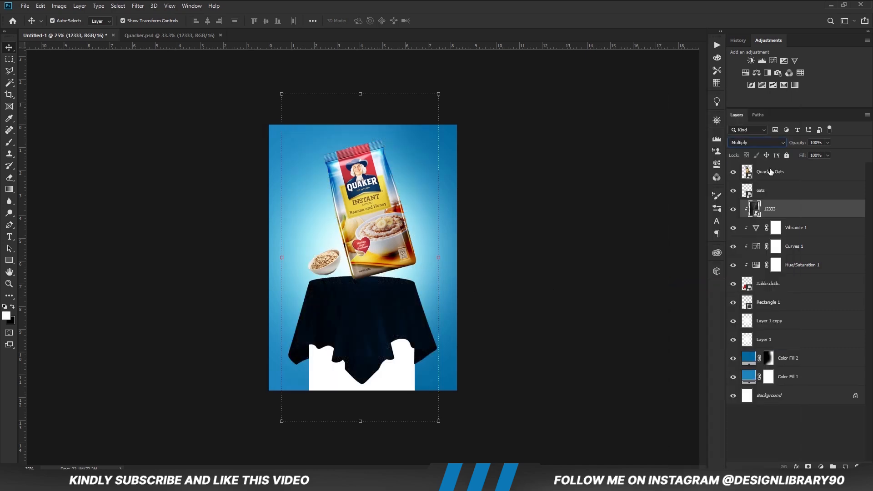
pyautogui.write('12')
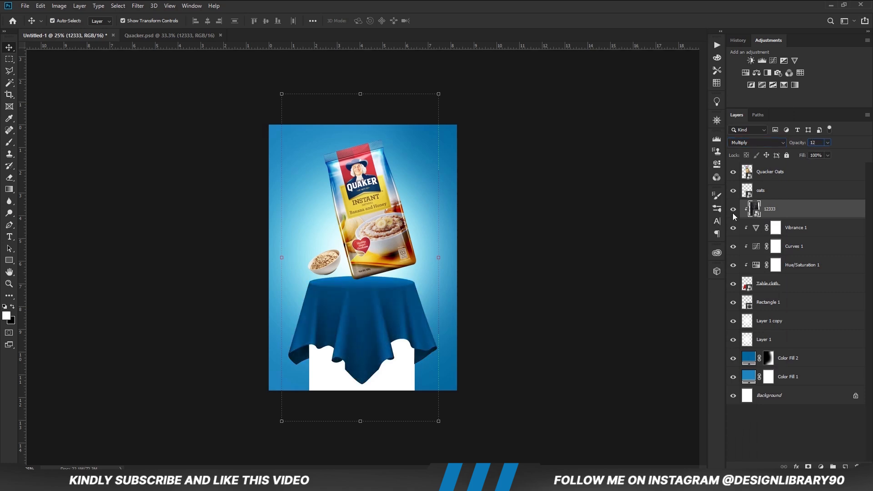
pyautogui.press('Return')
# Add a Pattern fill layer above the chalkboard texture using the small black-dot pattern on white at 100% scale.
pyautogui.click(820, 467)
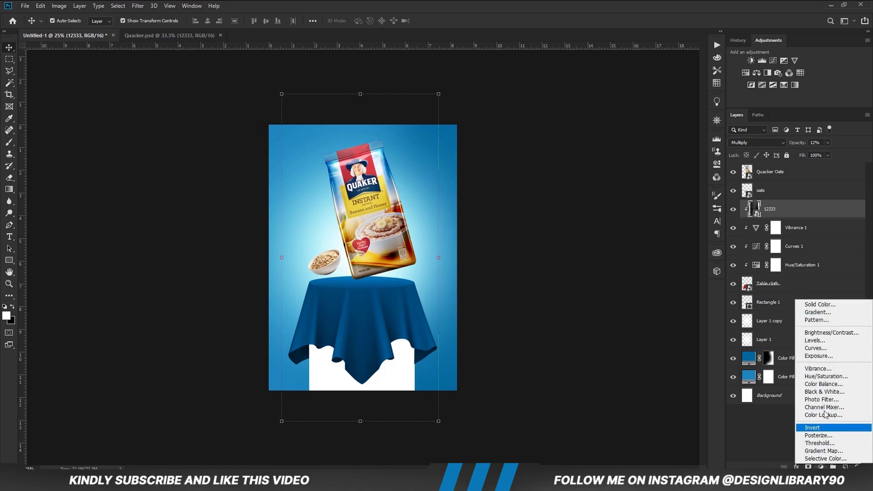
pyautogui.click(814, 322)
pyautogui.click(389, 162)
pyautogui.click(386, 189)
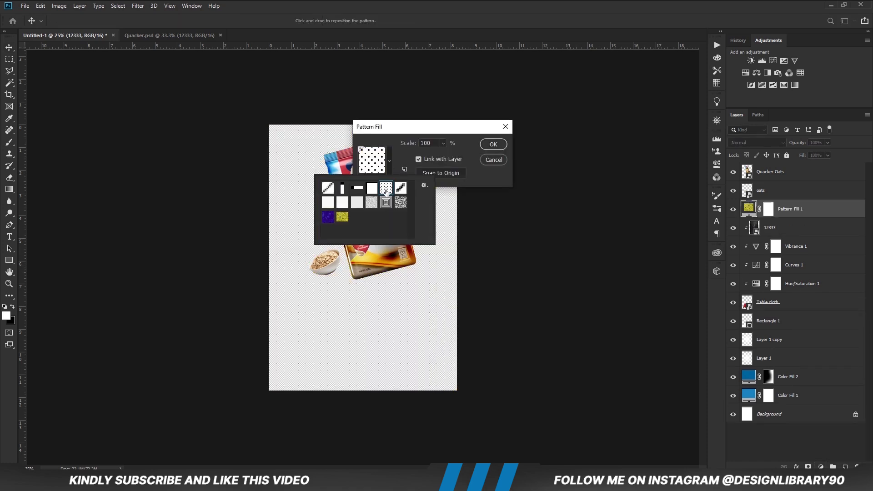
pyautogui.click(402, 157)
pyautogui.click(494, 144)
# Clip the dotted pattern fill to the tablecloth and set its blend mode to Multiply.
pyautogui.rightClick(800, 210)
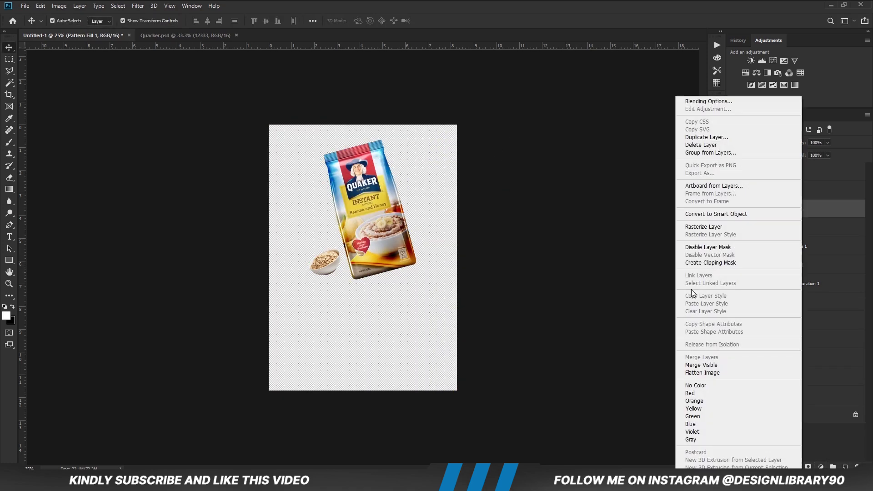
pyautogui.click(691, 289)
pyautogui.click(756, 142)
pyautogui.click(738, 177)
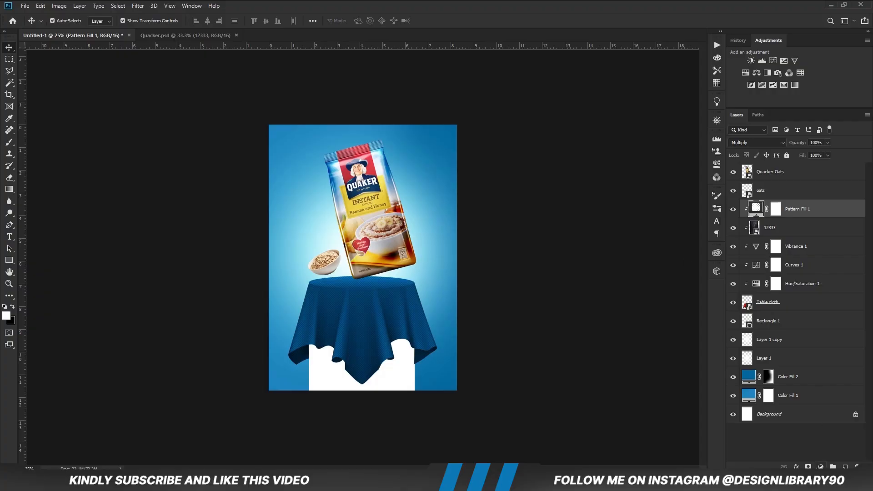
# Add an Exposure adjustment clipped to the tablecloth, lower its exposure to darken the cloth strongly, and invert its mask.
pyautogui.click(821, 466)
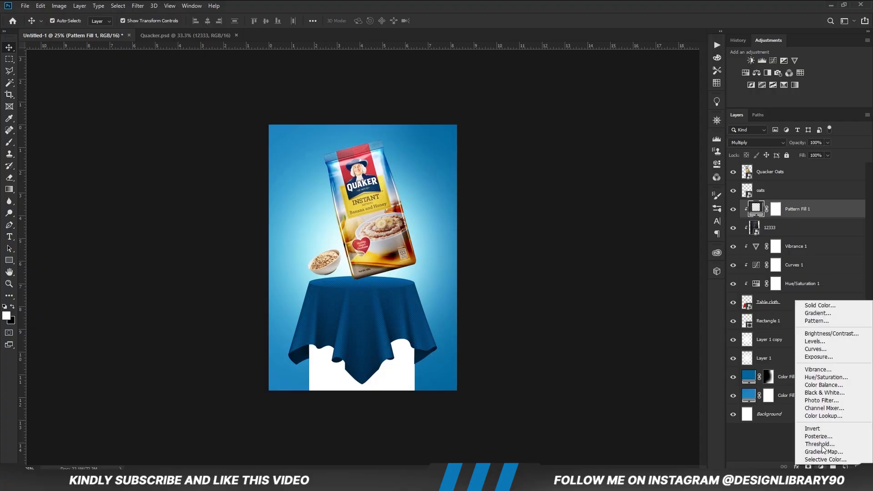
pyautogui.click(811, 358)
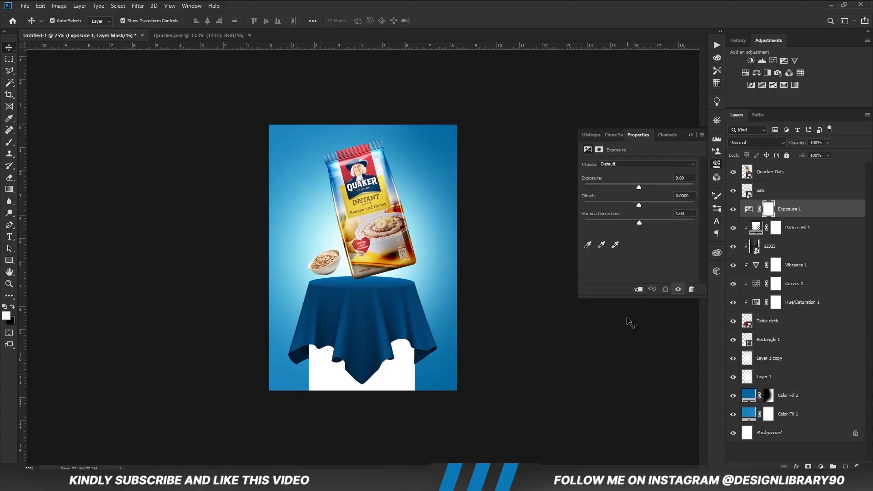
pyautogui.click(638, 290)
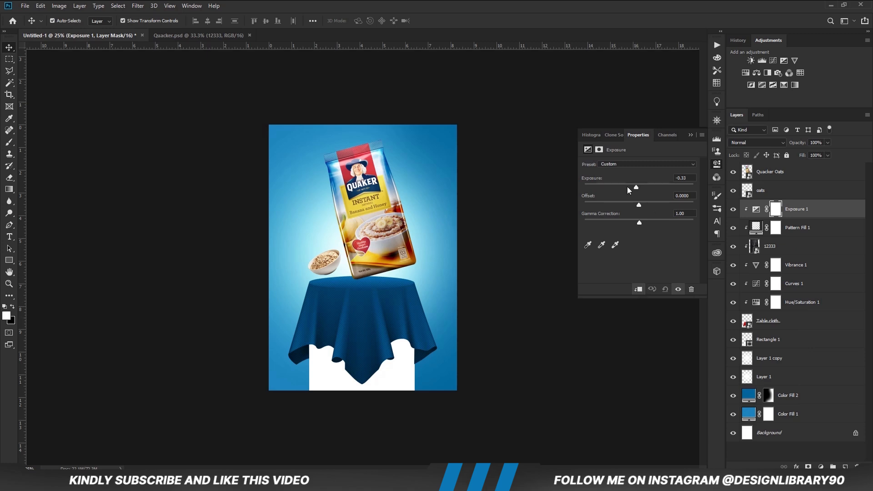
pyautogui.moveTo(636, 188); pyautogui.dragTo(618, 186)
pyautogui.click(691, 136)
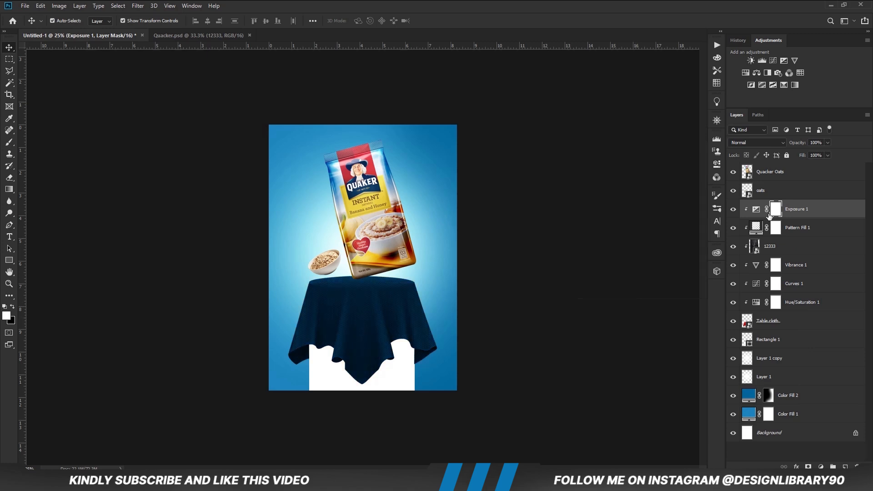
pyautogui.hotkey('ctrl', 'i')
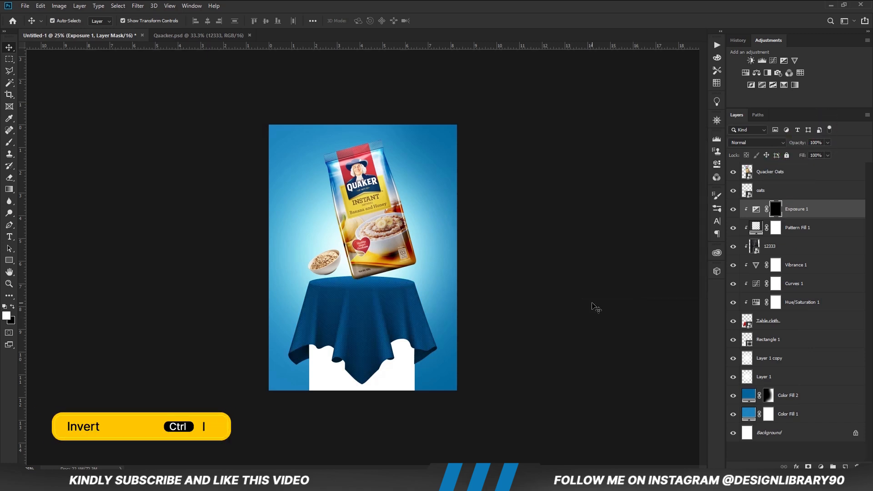
# Trace the front rim of the round tabletop with a curved Pen path from edge to edge, refining its curve handles.
pyautogui.hotkey('ctrl', '+')
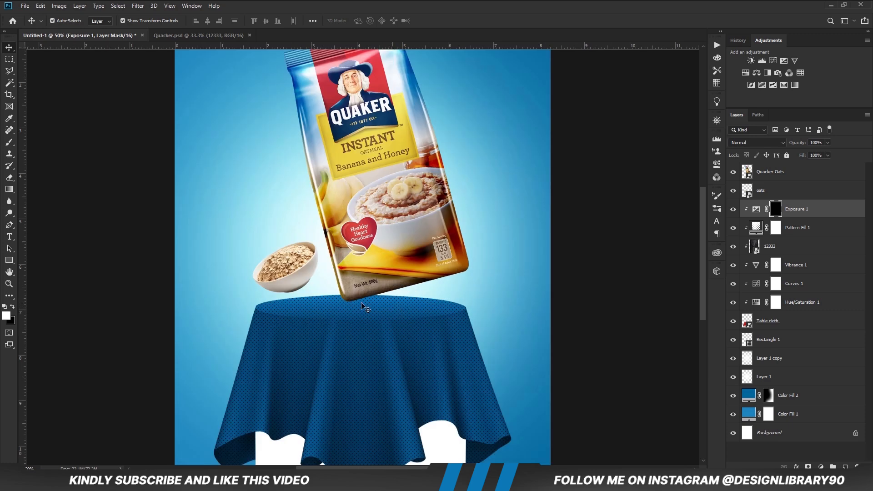
pyautogui.press('p')
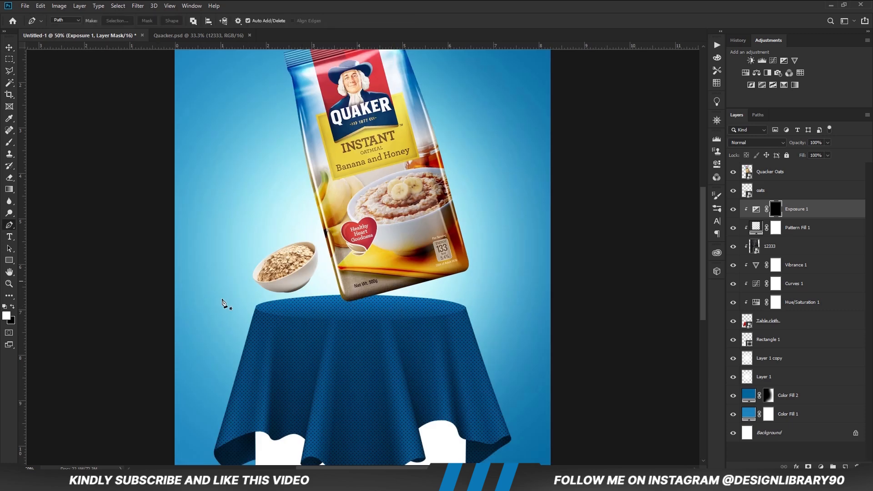
pyautogui.click(256, 307)
pyautogui.moveTo(466, 309); pyautogui.dragTo(516, 294)
pyautogui.moveTo(283, 310); pyautogui.dragTo(270, 314)
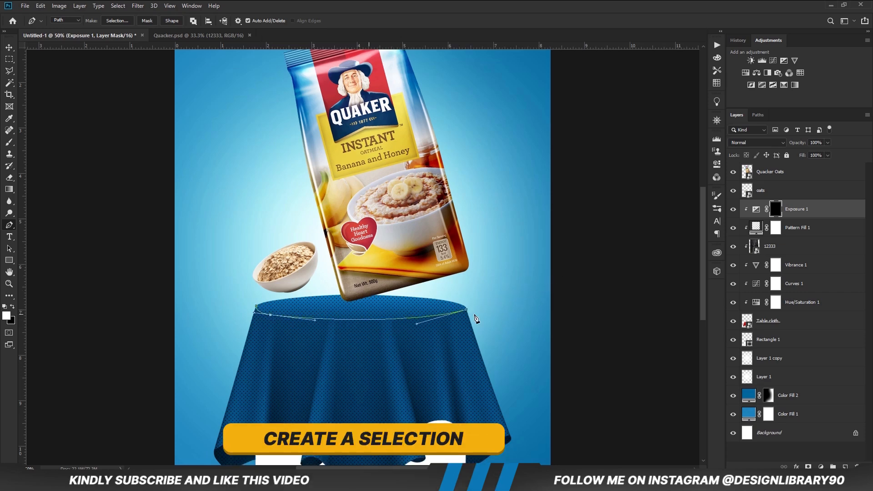
pyautogui.click(486, 288)
pyautogui.hotkey('ctrl', 'z')
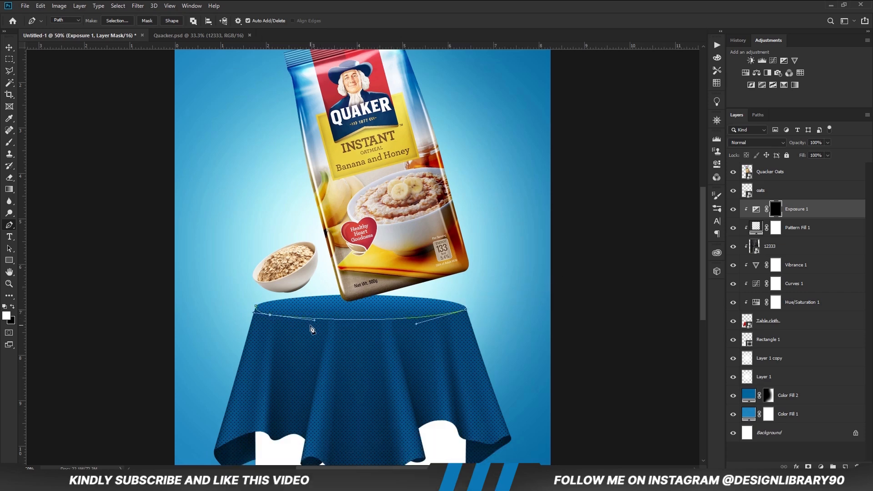
pyautogui.moveTo(315, 320); pyautogui.dragTo(327, 319)
pyautogui.moveTo(416, 323); pyautogui.dragTo(402, 323)
# Close the Pen path around the hanging part of the cloth below the rim and convert it to a selection.
pyautogui.scroll(-2, 410, 302)
pyautogui.click(503, 323)
pyautogui.click(508, 363)
pyautogui.click(503, 418)
pyautogui.click(336, 421)
pyautogui.click(248, 349)
pyautogui.click(282, 305)
pyautogui.scroll(1, 314, 357)
pyautogui.hotkey('ctrl', 'Return')
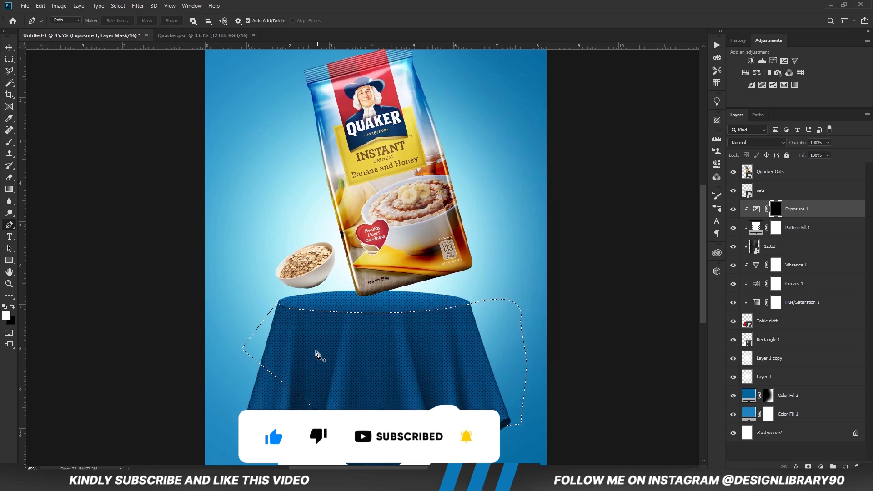
# Set up a soft round brush of 187 px at 16% opacity for painting on the Exposure mask.
pyautogui.rightClick(9, 142)
pyautogui.click(41, 141)
pyautogui.rightClick(139, 222)
pyautogui.click(194, 228)
pyautogui.rightClick(302, 166)
pyautogui.moveTo(389, 188); pyautogui.dragTo(391, 188)
pyautogui.click(456, 4)
pyautogui.click(208, 21)
pyautogui.moveTo(211, 31); pyautogui.dragTo(187, 32)
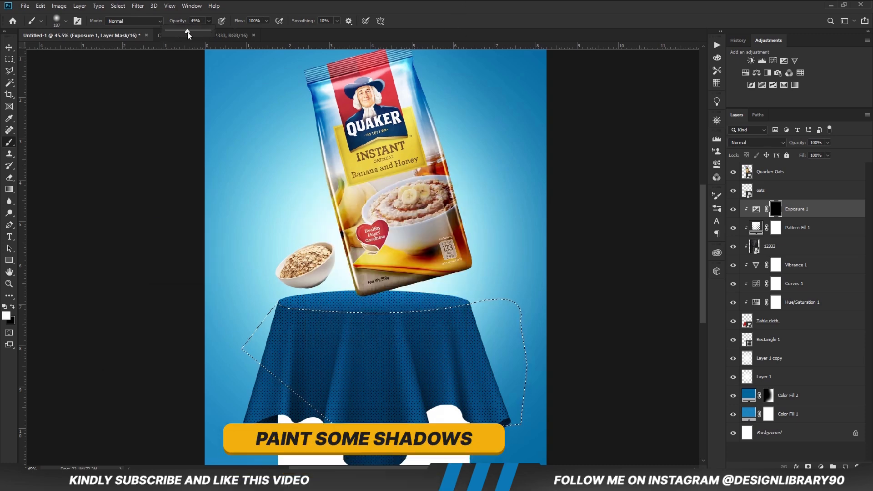
pyautogui.click(265, 3)
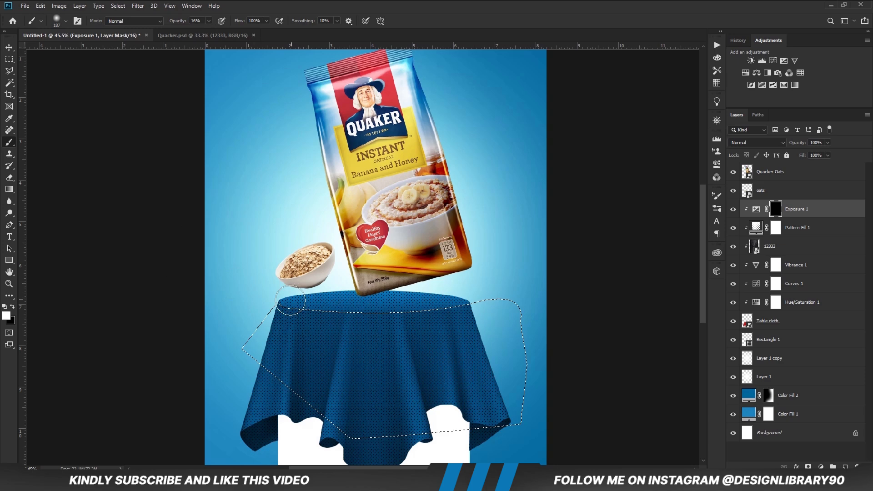
# Paint shadows on the Exposure mask just under the tabletop rim, raising brush opacity to 46% and enlarging the brush to 250 px.
pyautogui.press('v')
pyautogui.press('b')
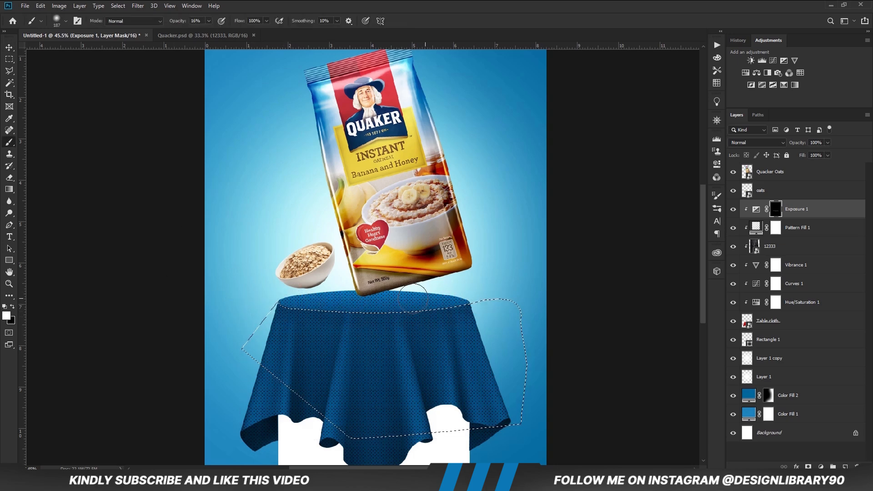
pyautogui.moveTo(214, 29); pyautogui.dragTo(221, 29)
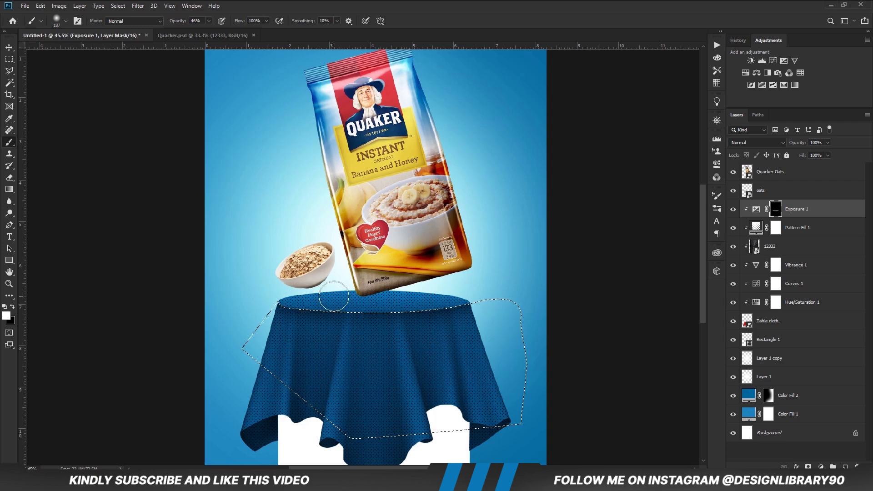
pyautogui.press(']')
pyautogui.press(']')
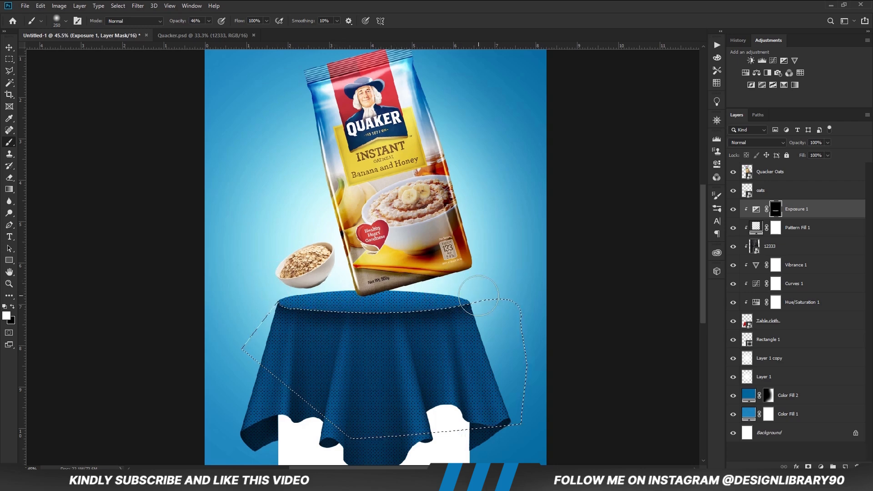
# Soften the painted rim shadow on the mask with a black brush of 400 px at 24% opacity.
pyautogui.hotkey('ctrl', 'd')
pyautogui.click(209, 21)
pyautogui.moveTo(204, 33); pyautogui.dragTo(195, 33)
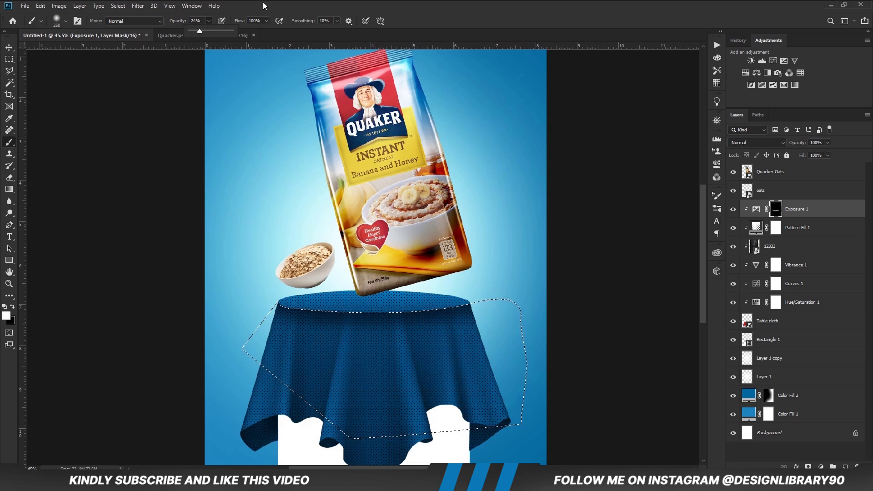
pyautogui.press('x')
pyautogui.press(']')
pyautogui.press(']')
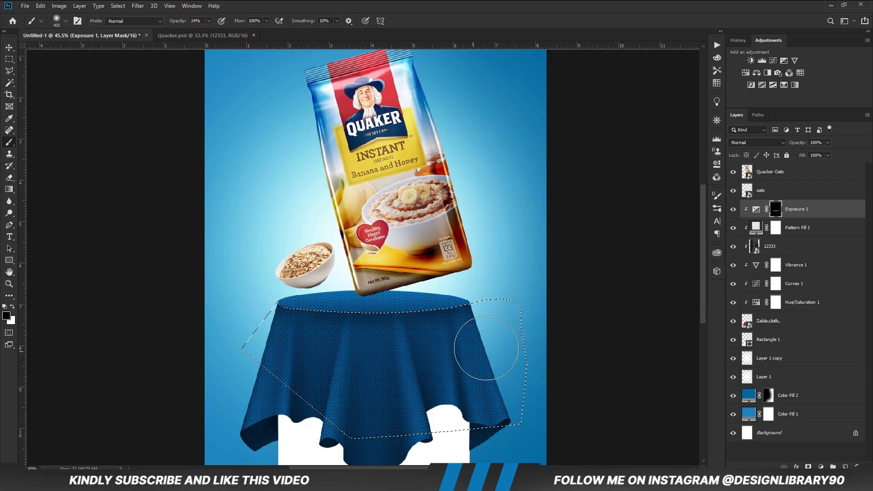
# Deselect the cloth area and set the Exposure 1 layer's opacity to 88%.
pyautogui.hotkey('ctrl', '-')
pyautogui.hotkey('ctrl', '-')
pyautogui.hotkey('ctrl', 'd')
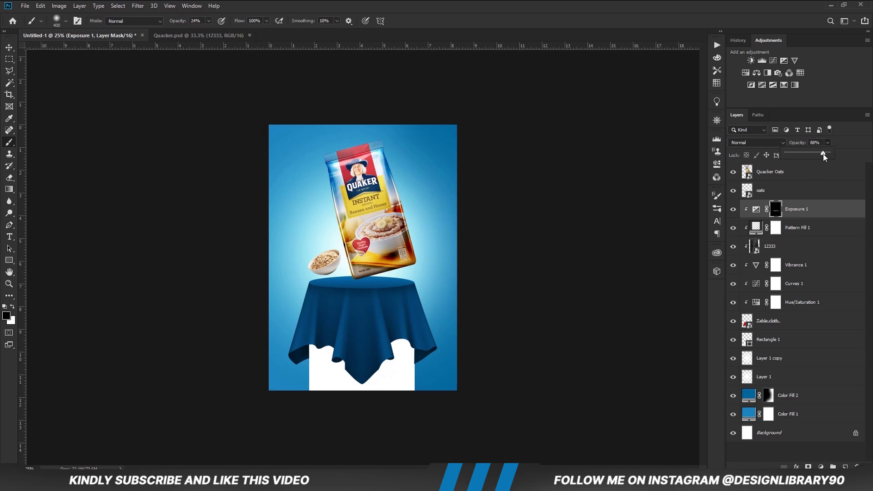
# Add a second clipped Exposure adjustment above the first, lower its exposure to darken the cloth, and invert its mask.
pyautogui.click(821, 467)
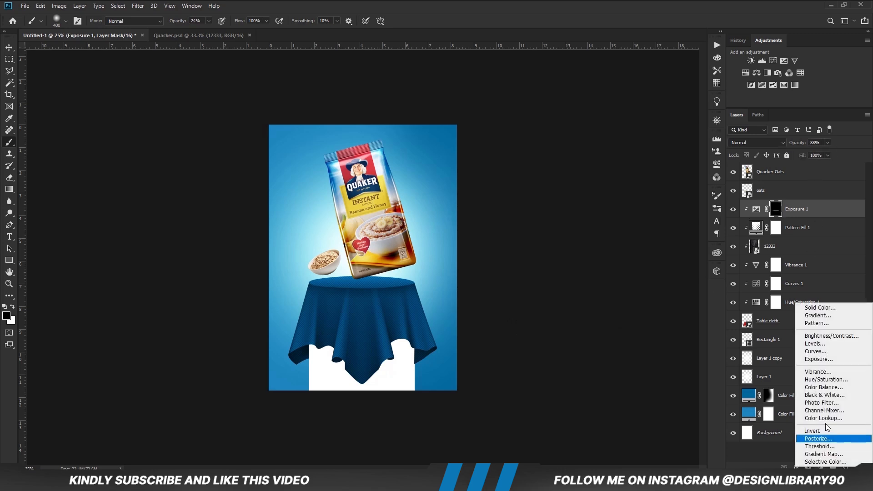
pyautogui.click(822, 359)
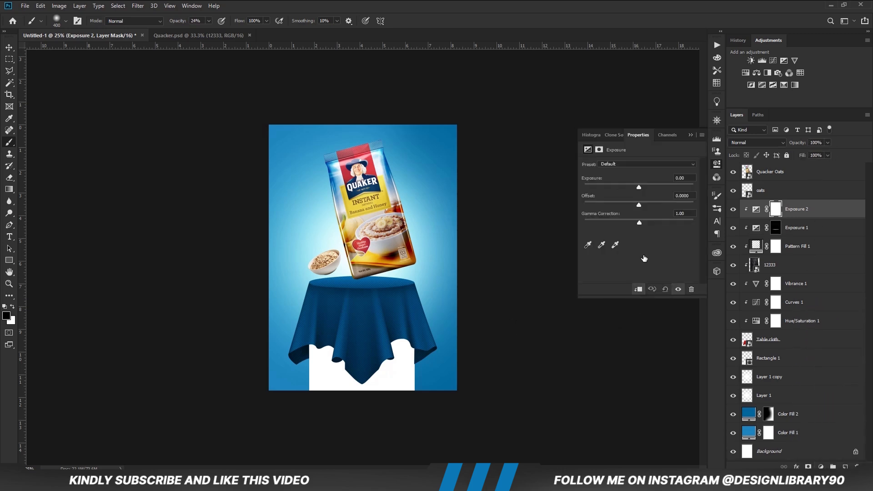
pyautogui.moveTo(639, 187); pyautogui.dragTo(628, 187)
pyautogui.click(690, 135)
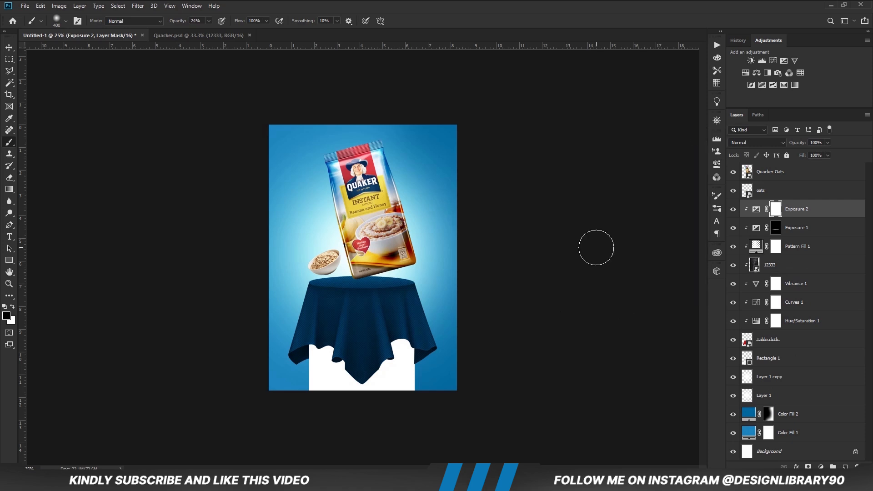
pyautogui.hotkey('ctrl', 'i')
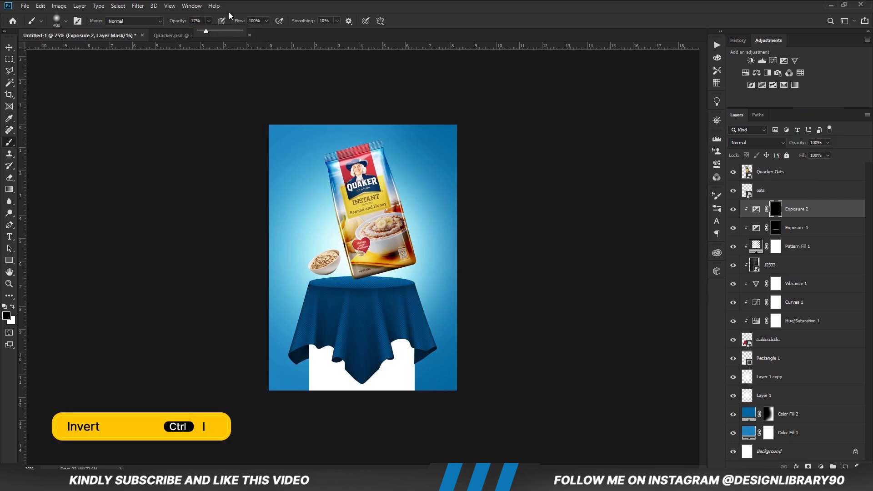
# Paint fold shadows on the tablecloth's Exposure 2 mask with a white 125 px brush at 17% opacity.
pyautogui.press('x')
pyautogui.press('[')
pyautogui.press('[')
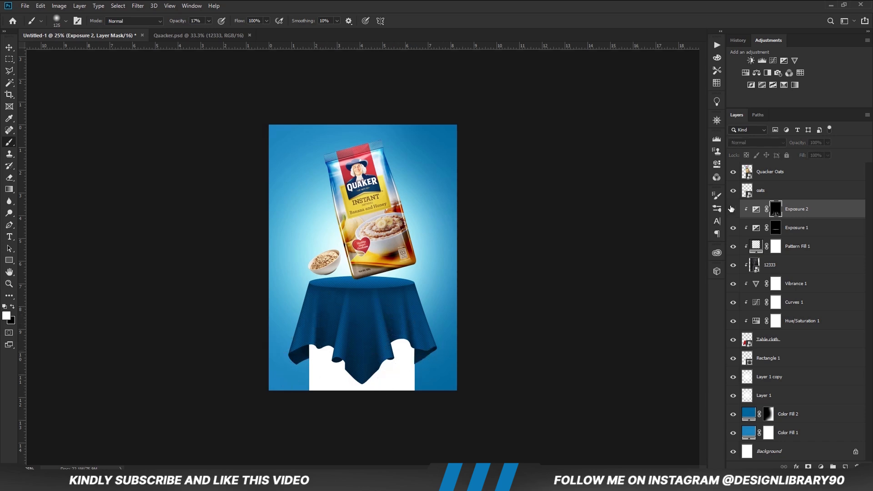
# Add a third clipped Exposure adjustment to the tablecloth, raise its exposure to about +1.83, and invert its mask.
pyautogui.click(821, 467)
pyautogui.click(819, 363)
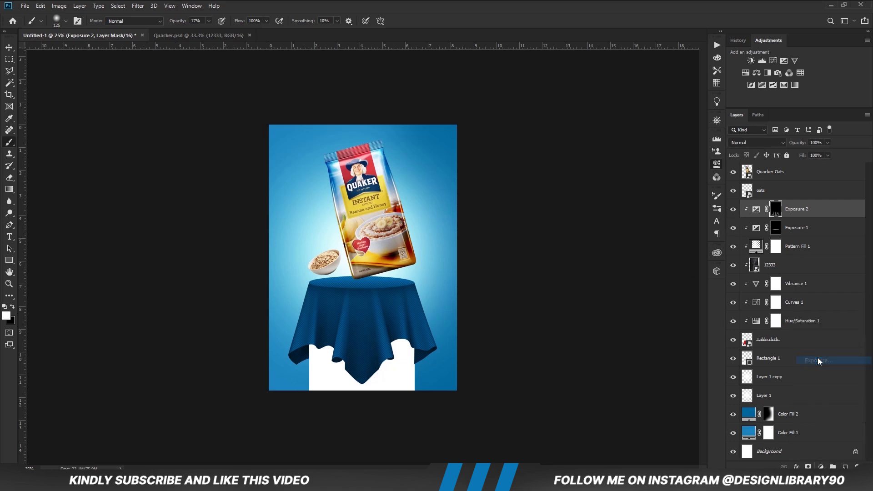
pyautogui.click(638, 290)
pyautogui.moveTo(647, 187); pyautogui.dragTo(662, 187)
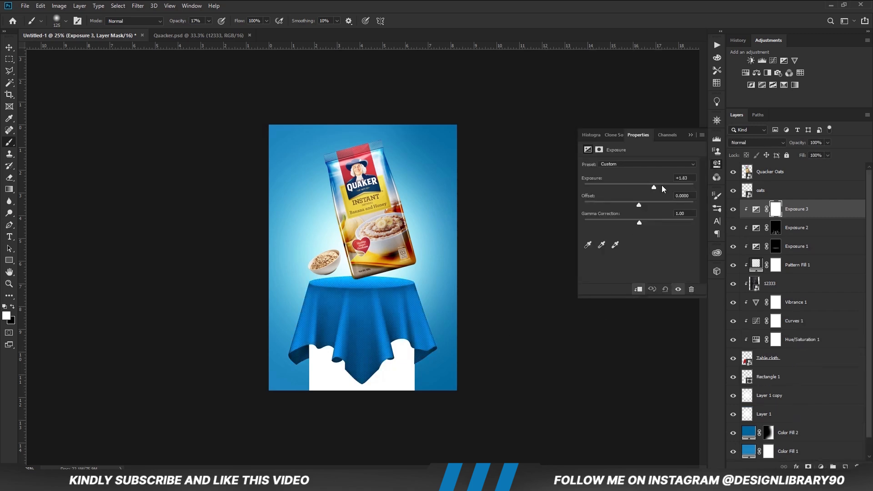
pyautogui.click(692, 134)
pyautogui.hotkey('ctrl', 'i')
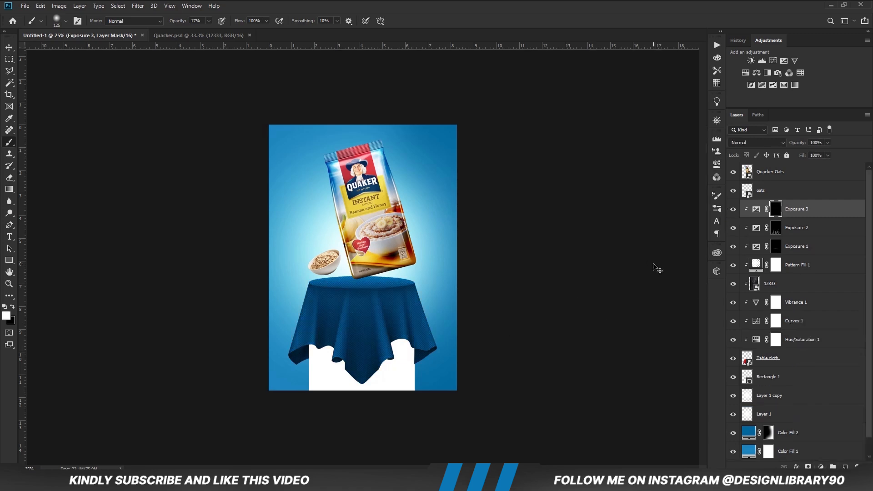
# Paint highlights along the cloth folds on the Exposure 3 mask with a white brush of 150 px and smaller at 24% opacity.
pyautogui.moveTo(211, 29); pyautogui.dragTo(214, 29)
pyautogui.press('[')
pyautogui.moveTo(379, 306); pyautogui.dragTo(376, 339)
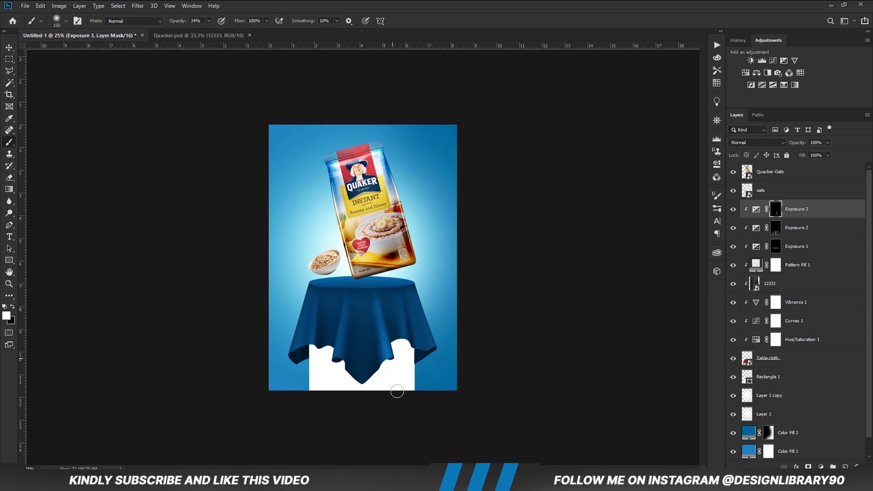
pyautogui.moveTo(338, 313); pyautogui.dragTo(332, 375)
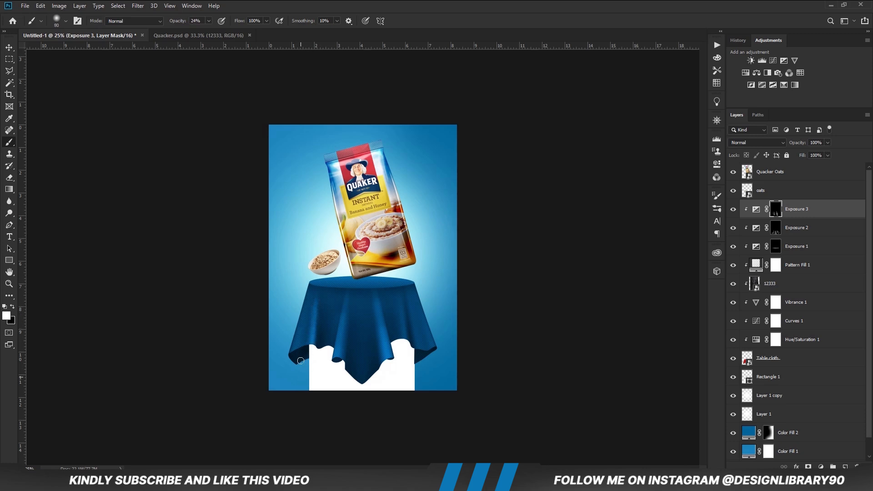
# Soften the fold highlights on the mask with a black 175 px brush and compare the cloth with Exposure 3 hidden and shown.
pyautogui.press('x')
pyautogui.press('x')
pyautogui.press(']')
pyautogui.press(']')
pyautogui.press(']')
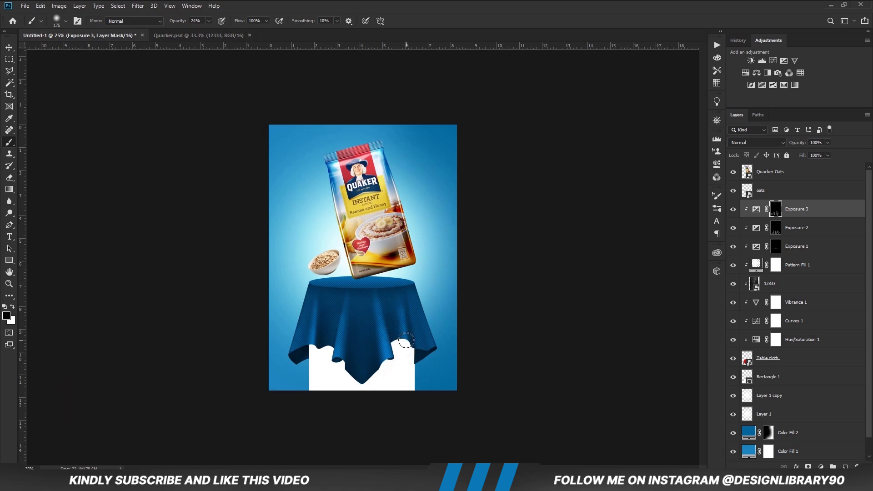
pyautogui.click(733, 210)
pyautogui.click(732, 210)
# Add a fourth clipped Exposure adjustment to the tablecloth, set its exposure to +1.78, and invert its mask.
pyautogui.press('x')
pyautogui.click(820, 467)
pyautogui.click(814, 357)
pyautogui.moveTo(639, 184); pyautogui.dragTo(653, 185)
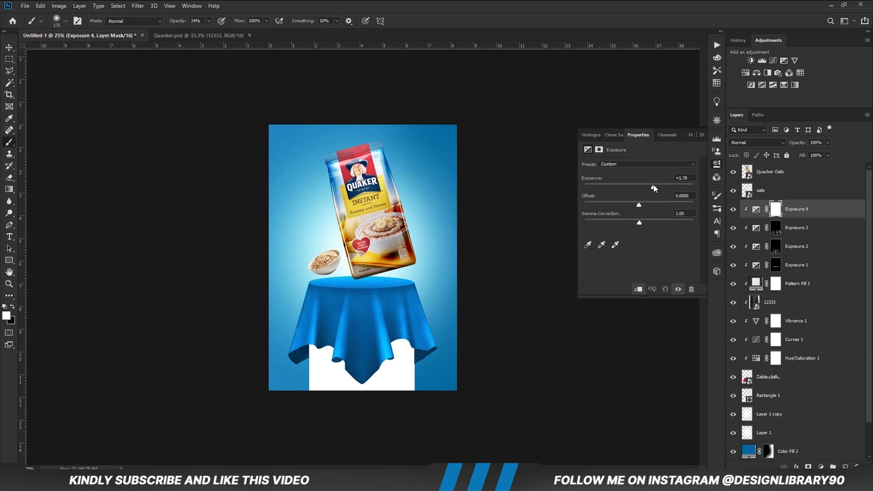
pyautogui.click(690, 134)
pyautogui.hotkey('ctrl', 'i')
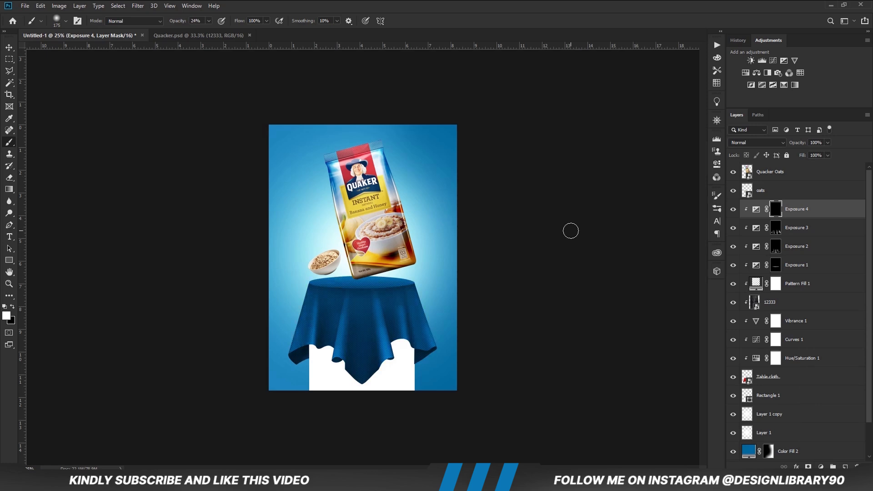
# Paint a highlight across the tabletop on the Exposure 4 mask with a white 250 px brush, and deselect the layer.
pyautogui.press(']')
pyautogui.press(']')
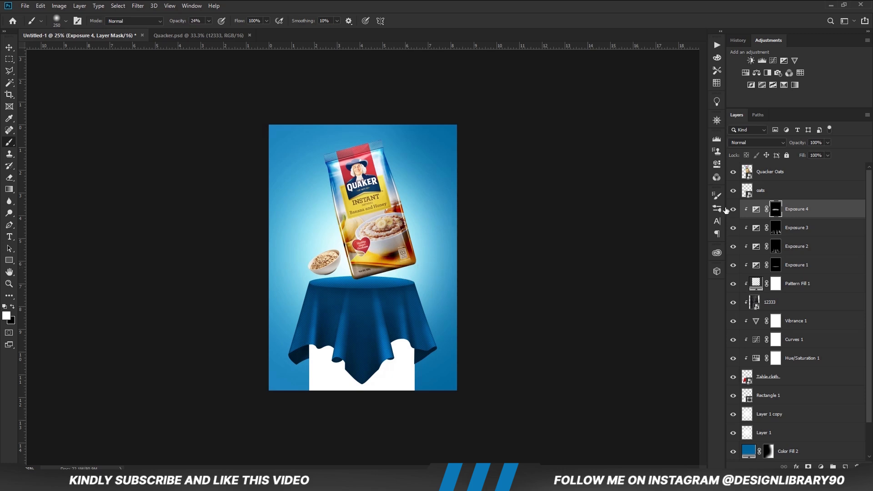
pyautogui.press('v')
pyautogui.click(531, 302)
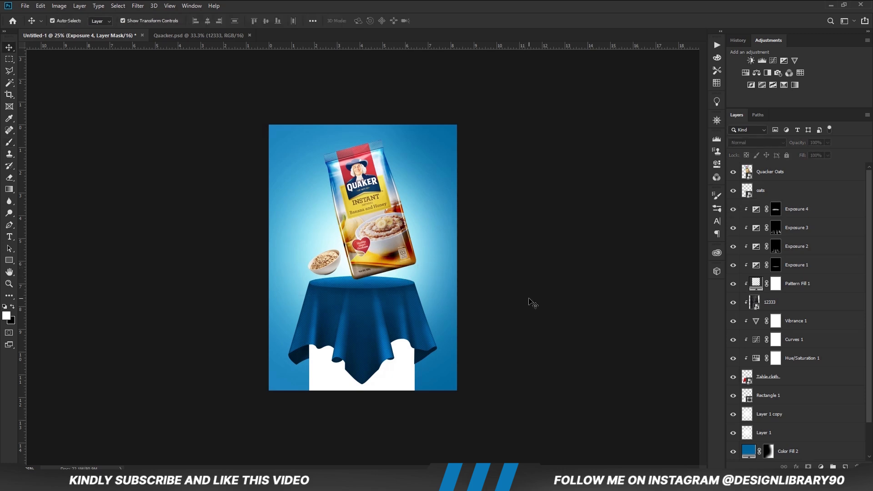
pyautogui.click(408, 388)
pyautogui.click(523, 379)
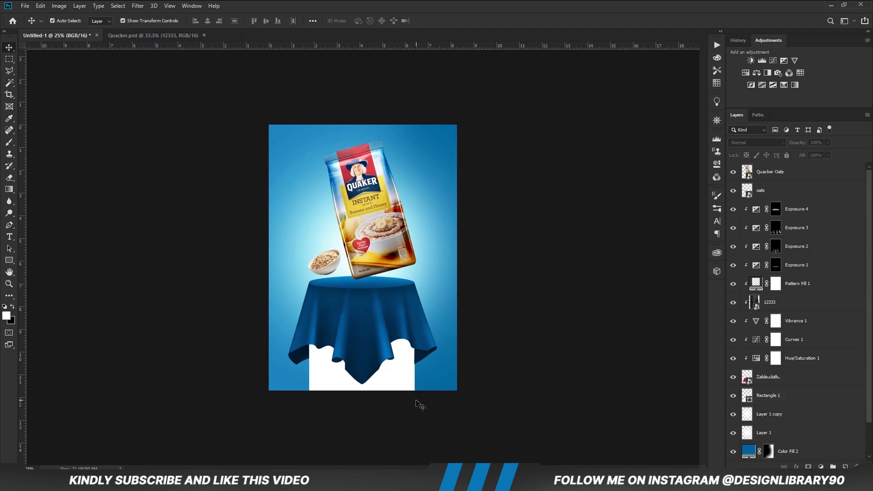
pyautogui.click(423, 333)
pyautogui.press('l')
pyautogui.press('v')
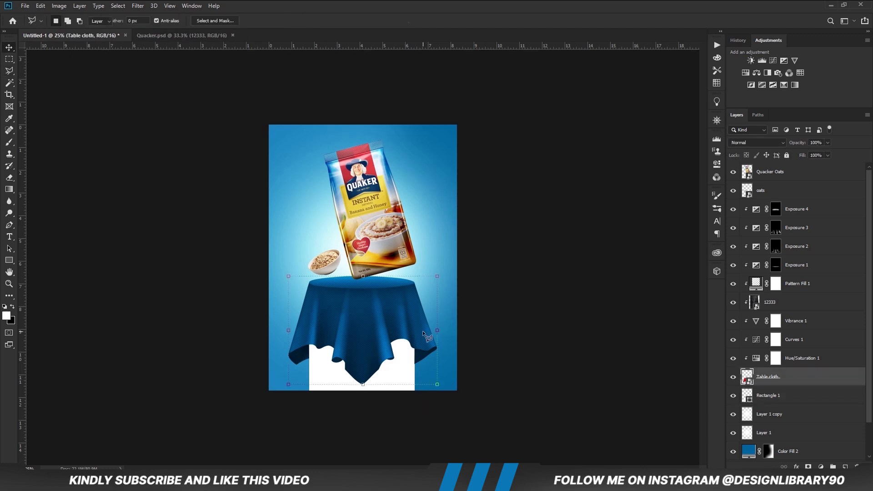
pyautogui.click(499, 340)
# Add an Exposure adjustment clipped to the white Rectangle 1 pedestal, lower its exposure to about -3.06, and invert its mask.
pyautogui.click(410, 378)
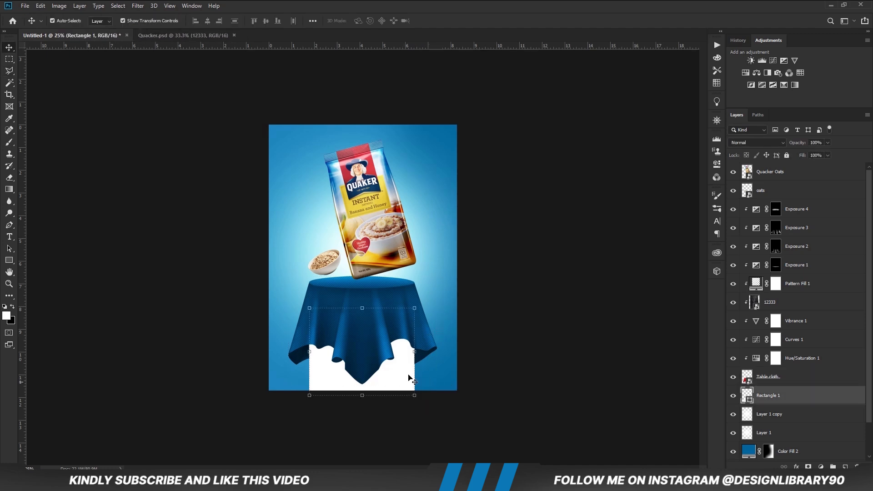
pyautogui.click(733, 398)
pyautogui.click(821, 467)
pyautogui.click(814, 370)
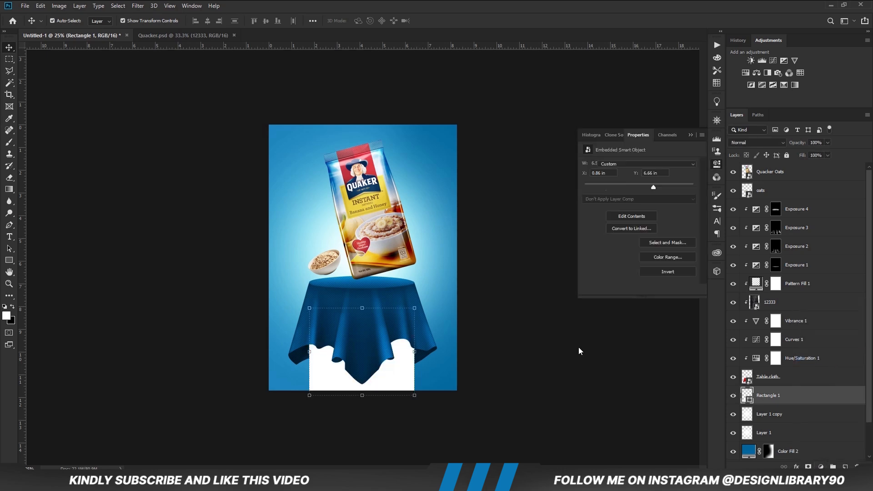
pyautogui.click(638, 289)
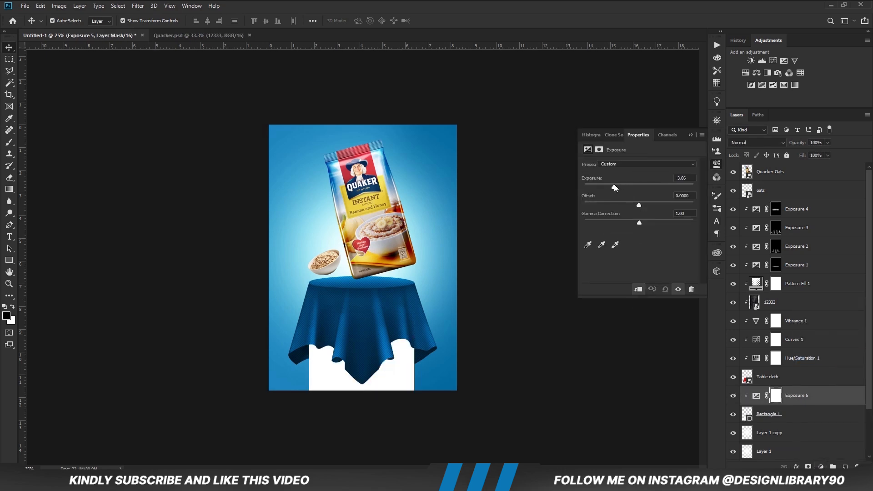
pyautogui.moveTo(613, 185); pyautogui.dragTo(612, 184)
pyautogui.click(689, 134)
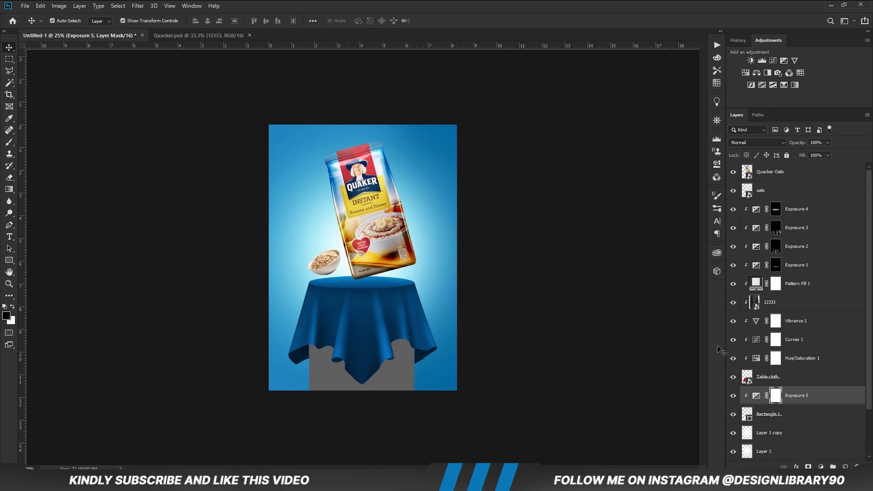
pyautogui.hotkey('ctrl', 'i')
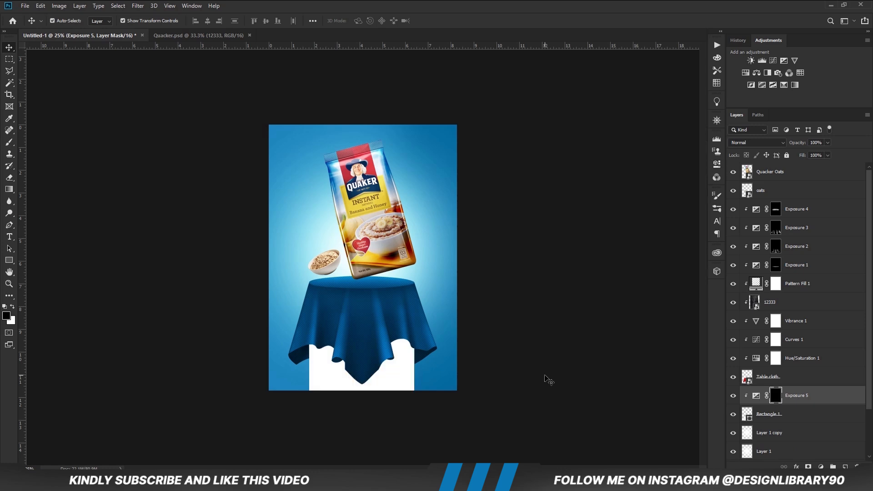
# Paint soft shadows around the pedestal's sides and base on the Exposure 5 mask with a white 500 px brush at 24% opacity.
pyautogui.press('b')
pyautogui.press(']')
pyautogui.press(']')
pyautogui.press(']')
pyautogui.moveTo(426, 373)
pyautogui.mouseDown()
pyautogui.moveTo(430, 415)
pyautogui.moveTo(432, 395)
pyautogui.mouseUp()
pyautogui.moveTo(295, 423)
pyautogui.mouseDown()
pyautogui.moveTo(278, 383)
pyautogui.moveTo(322, 357)
pyautogui.moveTo(314, 357)
pyautogui.moveTo(359, 432)
pyautogui.moveTo(388, 395)
pyautogui.moveTo(426, 387)
pyautogui.moveTo(444, 370)
pyautogui.mouseUp()
# Add a second clipped Exposure adjustment to the pedestal, set its exposure to -2.50, and invert its mask.
pyautogui.click(821, 467)
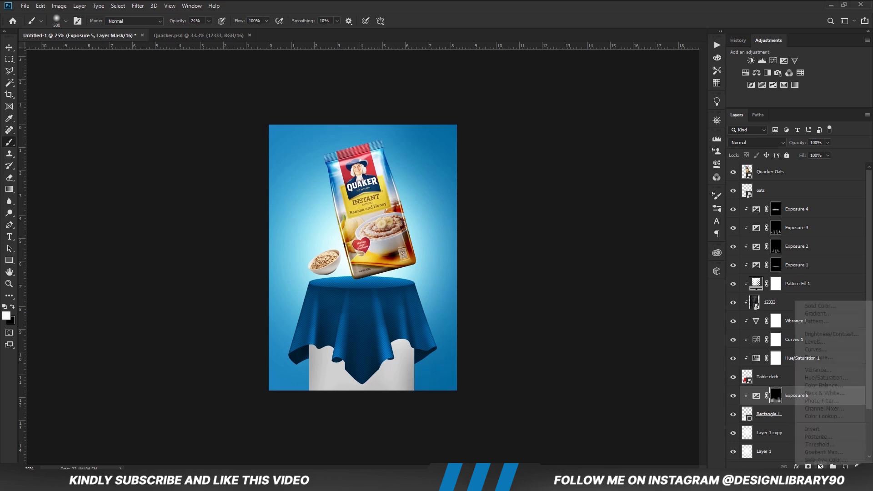
pyautogui.click(818, 357)
pyautogui.click(638, 291)
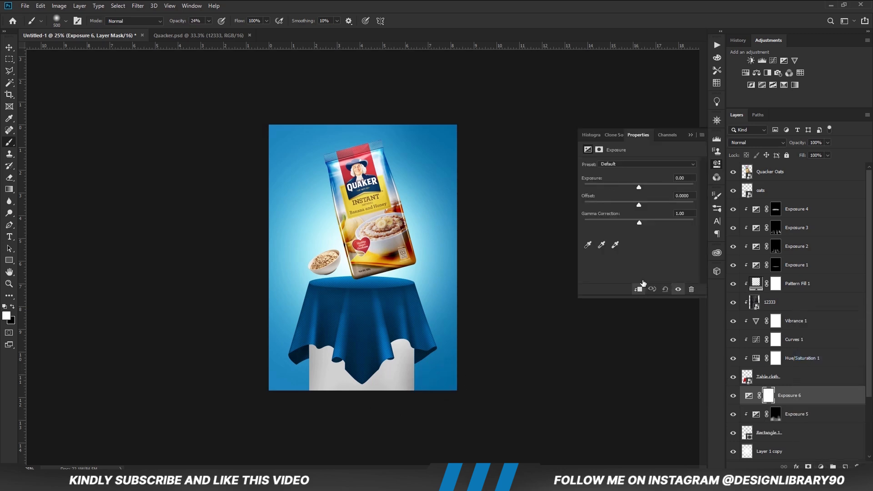
pyautogui.click(639, 288)
pyautogui.moveTo(623, 184); pyautogui.dragTo(618, 189)
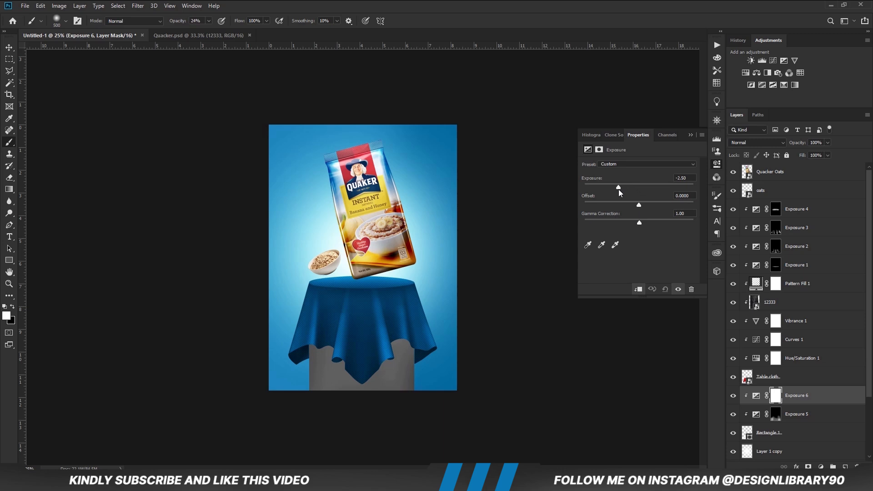
pyautogui.click(690, 135)
pyautogui.hotkey('ctrl', 'i')
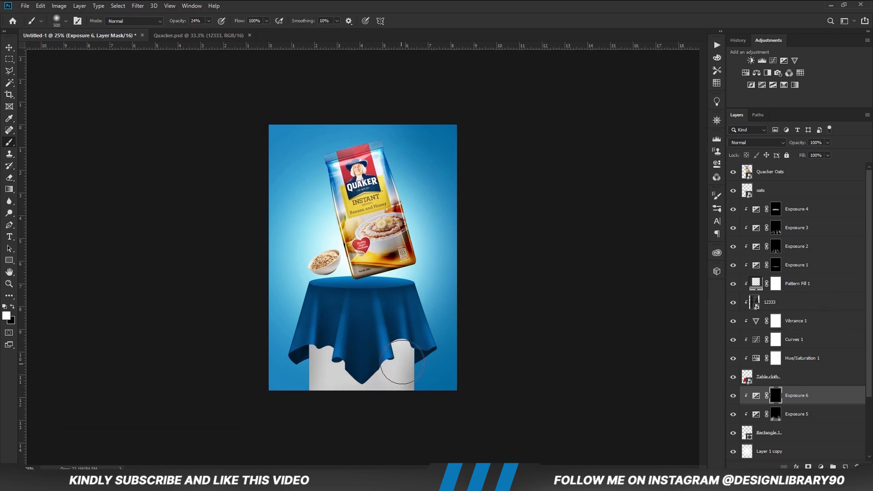
# Darken the pedestal's right and left edges on the Exposure 6 mask with the 500 px brush at 24% opacity.
pyautogui.click(415, 337)
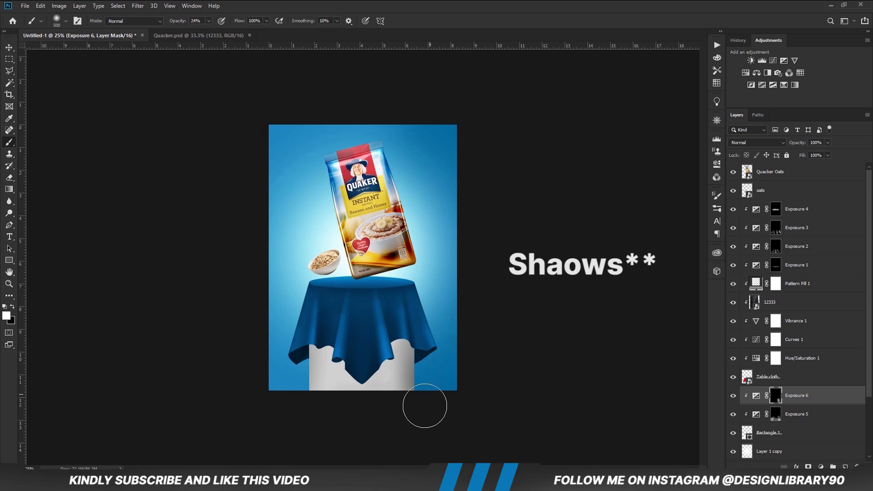
pyautogui.moveTo(301, 393)
pyautogui.mouseDown()
pyautogui.moveTo(294, 378)
pyautogui.moveTo(324, 365)
pyautogui.moveTo(314, 393)
pyautogui.moveTo(316, 434)
pyautogui.mouseUp()
pyautogui.moveTo(335, 352)
pyautogui.mouseDown()
pyautogui.moveTo(314, 391)
pyautogui.moveTo(311, 430)
pyautogui.mouseUp()
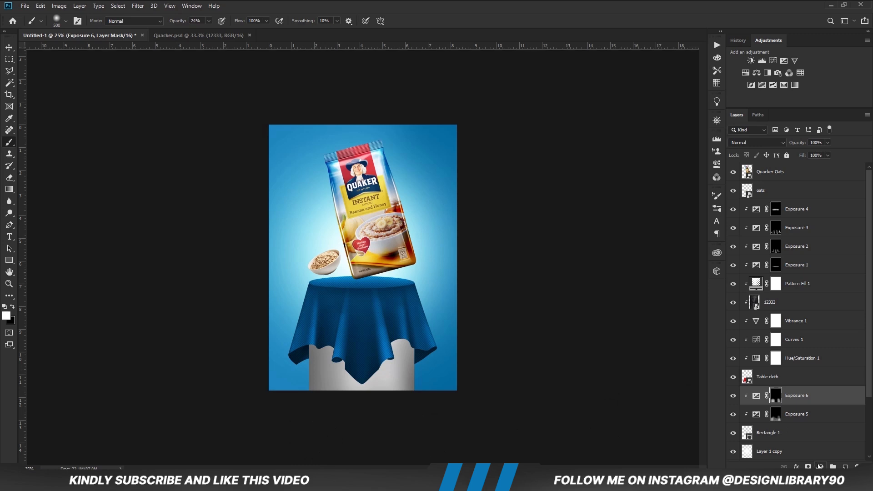
# Add a third clipped Exposure adjustment to the pedestal, set its exposure to +2.22, and invert its mask.
pyautogui.click(820, 466)
pyautogui.click(817, 357)
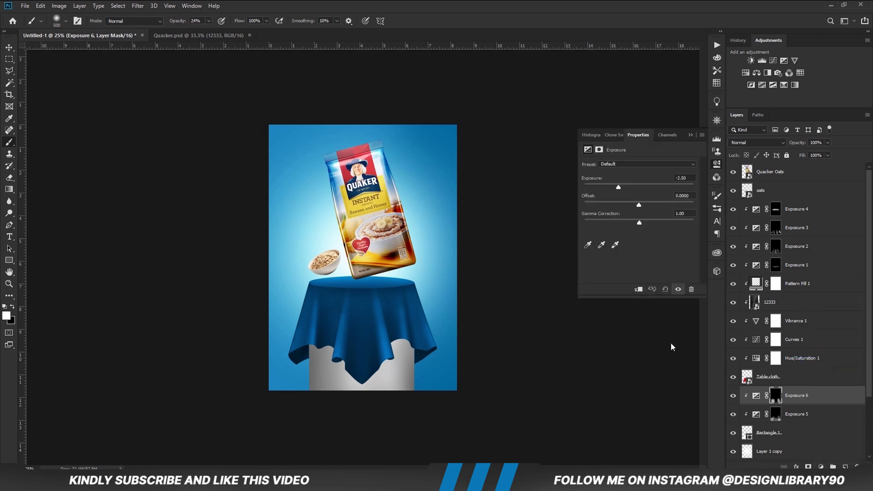
pyautogui.hotkey('ctrl', 'alt', 'g')
pyautogui.moveTo(644, 186); pyautogui.dragTo(656, 184)
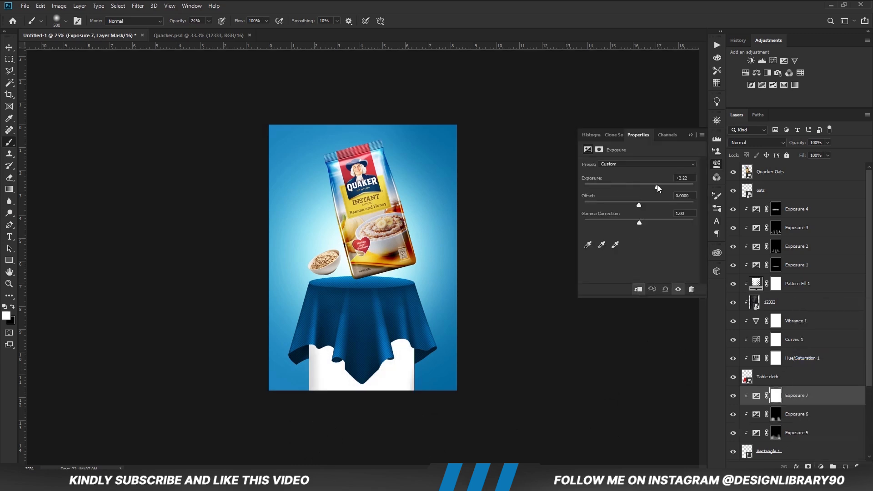
pyautogui.click(690, 135)
pyautogui.hotkey('ctrl', 'i')
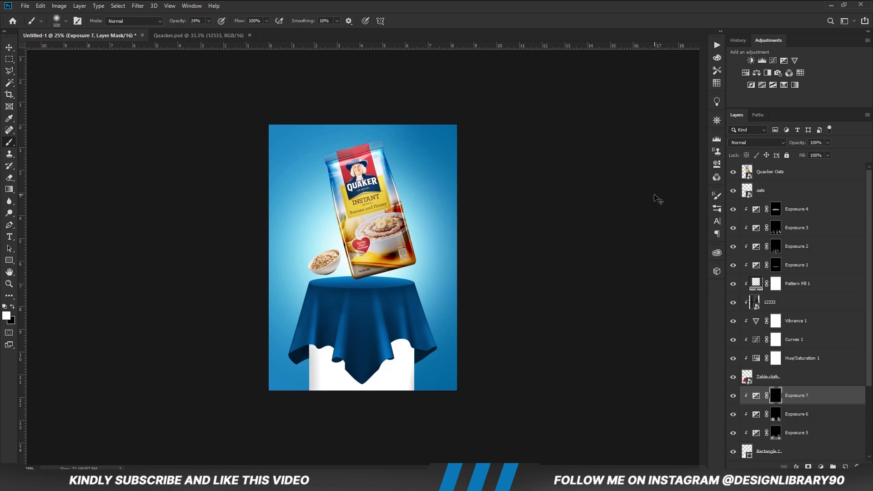
# Paint a vertical highlight near the pedestal's left edge on the Exposure 7 mask, then enlarge the brush to 300 px and switch to black.
pyautogui.press('[')
pyautogui.press('[')
pyautogui.press('[')
pyautogui.press('[')
pyautogui.moveTo(325, 347); pyautogui.dragTo(327, 409)
pyautogui.press(']')
pyautogui.press(']')
pyautogui.press('x')
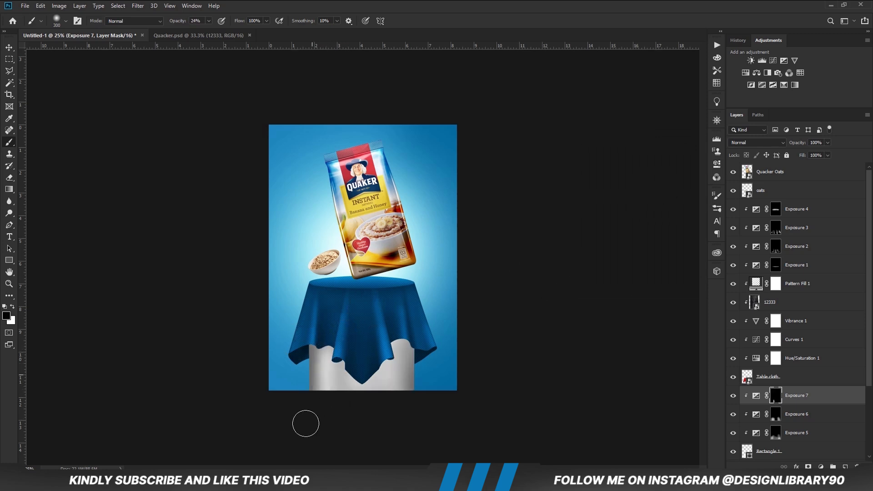
# Add a fourth clipped Exposure adjustment to the pedestal, lower its exposure to about -2.50, and invert its mask.
pyautogui.click(821, 466)
pyautogui.click(814, 364)
pyautogui.click(638, 289)
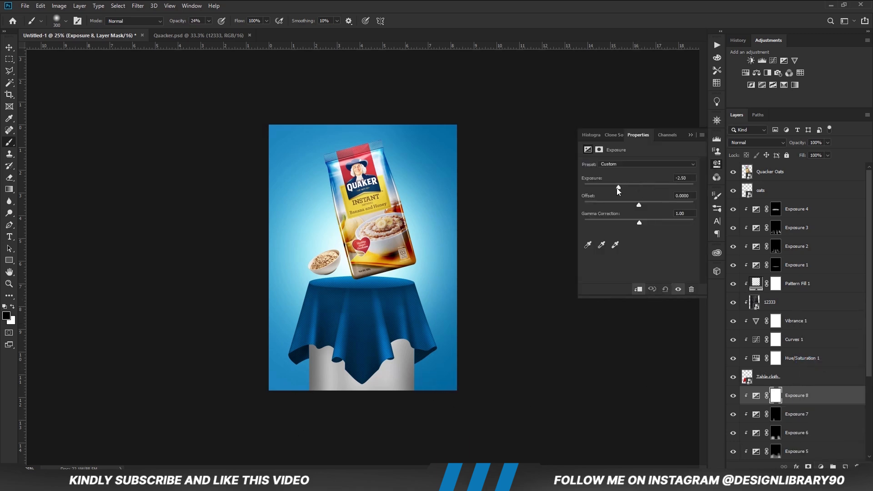
pyautogui.moveTo(618, 191); pyautogui.dragTo(615, 192)
pyautogui.click(691, 135)
pyautogui.hotkey('ctrl', 'i')
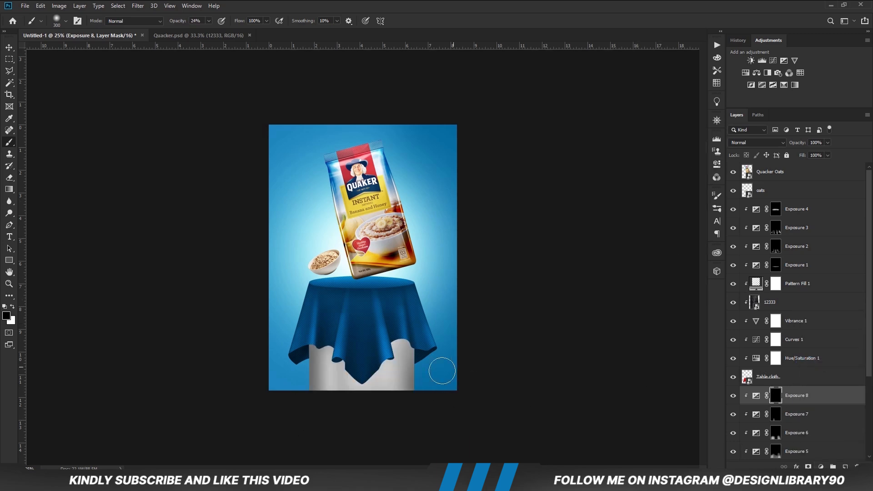
# Deepen the pedestal's edge shadows on the Exposure 8 mask with a white brush, 400 px on the right and 250 px on the left.
pyautogui.press('x')
pyautogui.press(']')
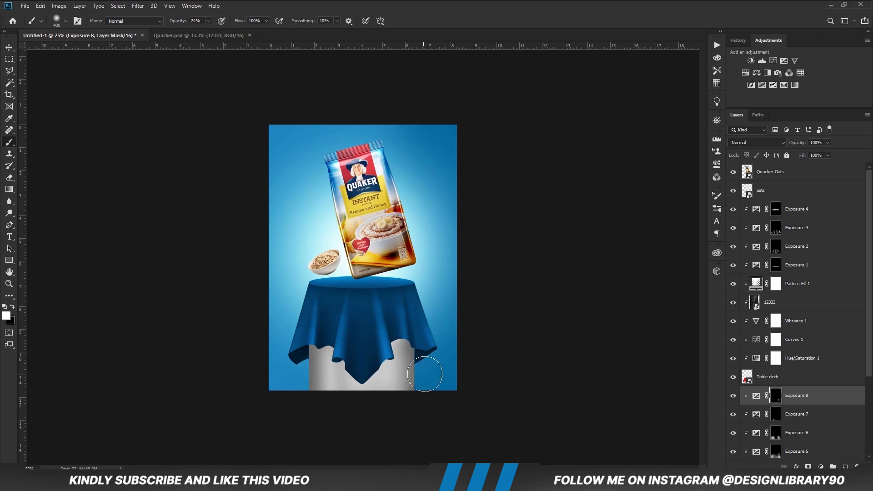
pyautogui.moveTo(417, 413); pyautogui.dragTo(324, 410)
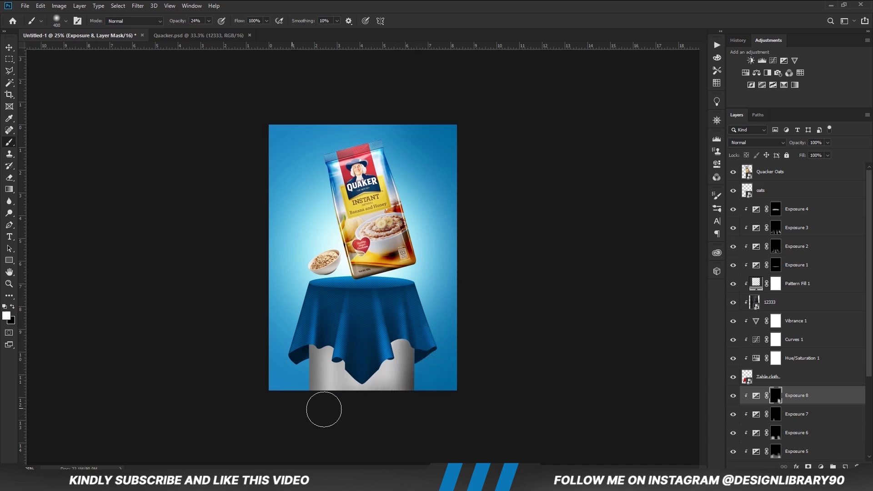
pyautogui.press('[')
pyautogui.press('[')
pyautogui.moveTo(299, 343); pyautogui.dragTo(299, 431)
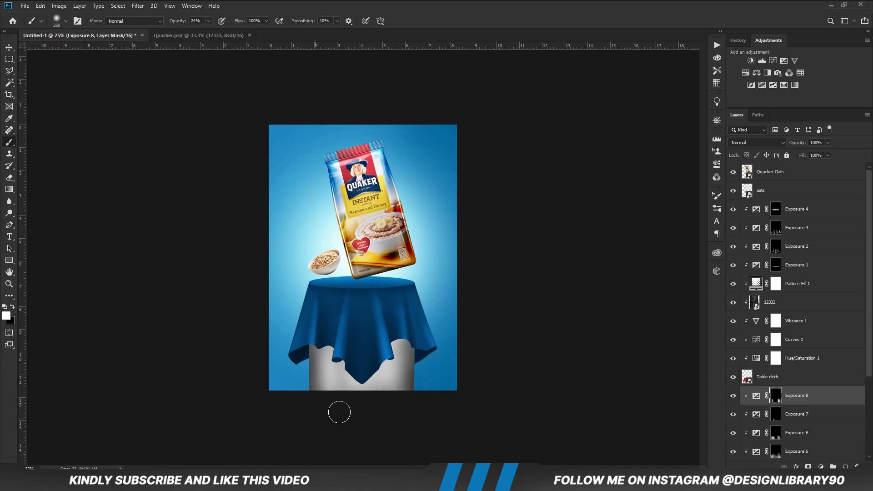
# Add a fifth clipped Exposure adjustment to the pedestal, lower its exposure to darken the column, and invert its mask.
pyautogui.click(820, 467)
pyautogui.click(793, 361)
pyautogui.click(638, 289)
pyautogui.moveTo(639, 187); pyautogui.dragTo(616, 187)
pyautogui.click(690, 135)
pyautogui.hotkey('ctrl', 'i')
# Paint shadow below the cloth's hanging folds on the Exposure 9 mask, soften it with a black 250 px brush, and deselect the layer.
pyautogui.moveTo(360, 391)
pyautogui.mouseDown()
pyautogui.moveTo(353, 407)
pyautogui.moveTo(346, 341)
pyautogui.moveTo(359, 405)
pyautogui.moveTo(326, 381)
pyautogui.mouseUp()
pyautogui.press('x')
pyautogui.moveTo(339, 345)
pyautogui.mouseDown()
pyautogui.moveTo(348, 421)
pyautogui.moveTo(383, 409)
pyautogui.mouseUp()
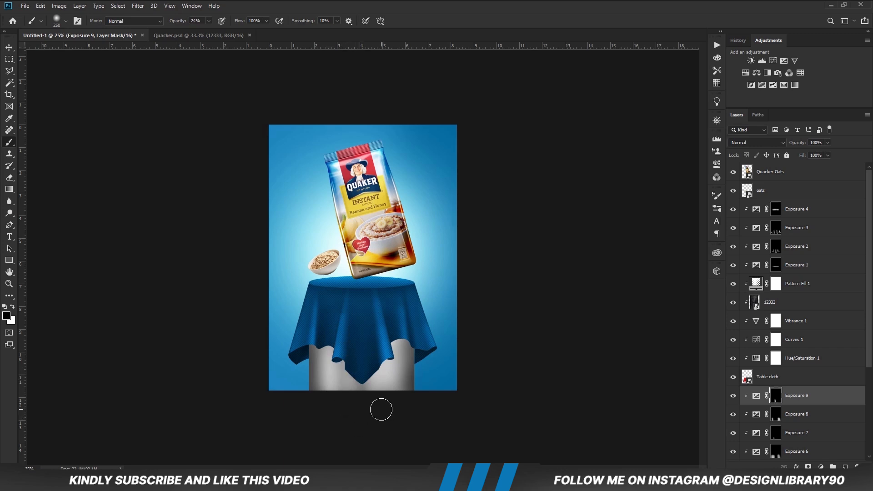
pyautogui.press('v')
pyautogui.click(508, 362)
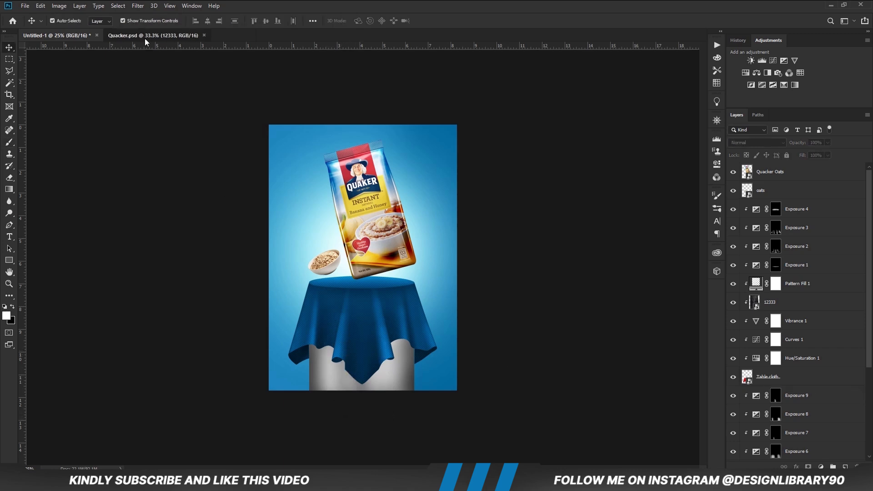
# Paste the 12333 texture from Quacker.psd above the Exposure 9 layer and move it down over the pedestal.
pyautogui.hotkey('ctrl', 'Tab')
pyautogui.hotkey('ctrl', 'Tab')
pyautogui.click(803, 397)
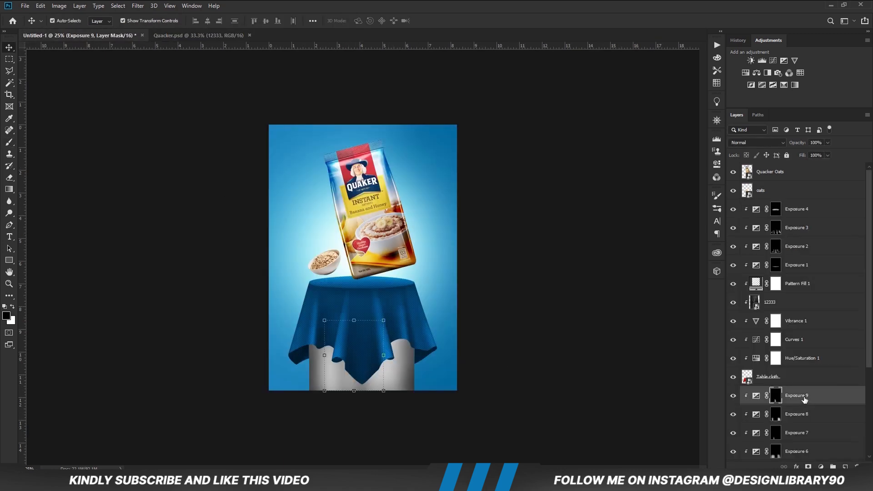
pyautogui.hotkey('ctrl', 'v')
pyautogui.hotkey('ctrl', 't')
pyautogui.moveTo(366, 206); pyautogui.dragTo(366, 244)
pyautogui.press('Return')
# Clip the 12333 texture to the pedestal, blend it with Overlay at 15% opacity, and deselect the layer.
pyautogui.rightClick(811, 402)
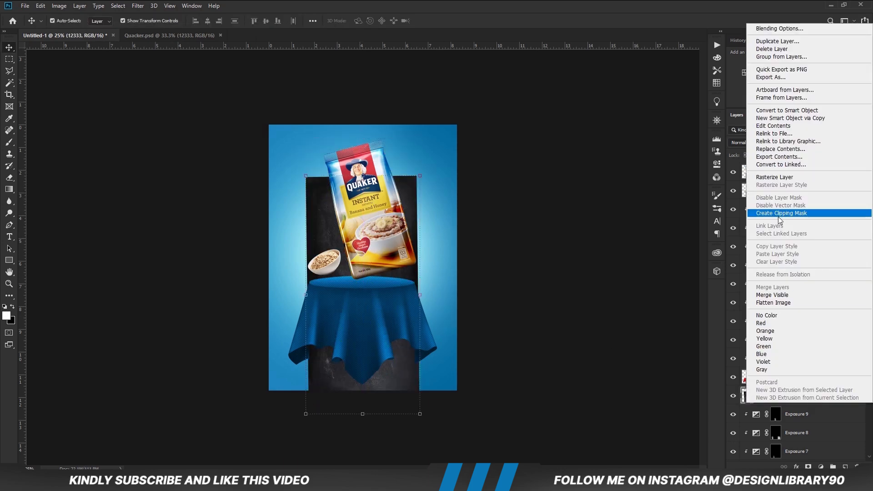
pyautogui.click(778, 216)
pyautogui.click(756, 142)
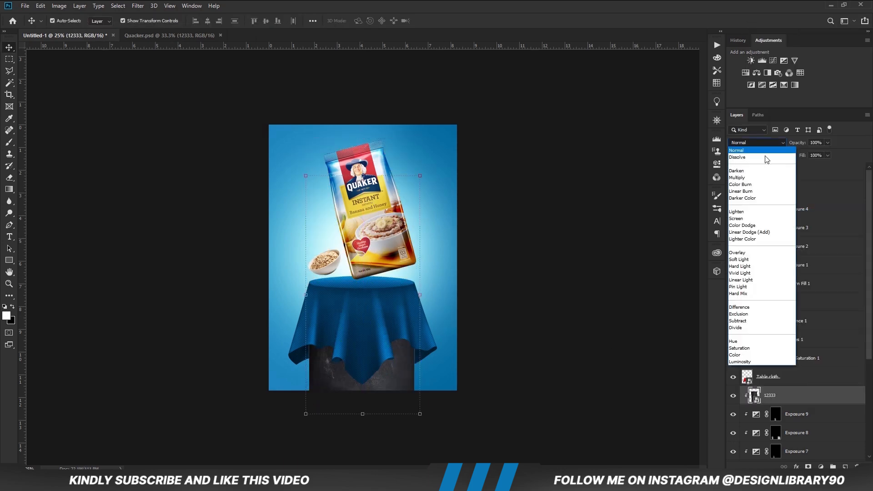
pyautogui.click(755, 254)
pyautogui.moveTo(795, 150); pyautogui.dragTo(794, 152)
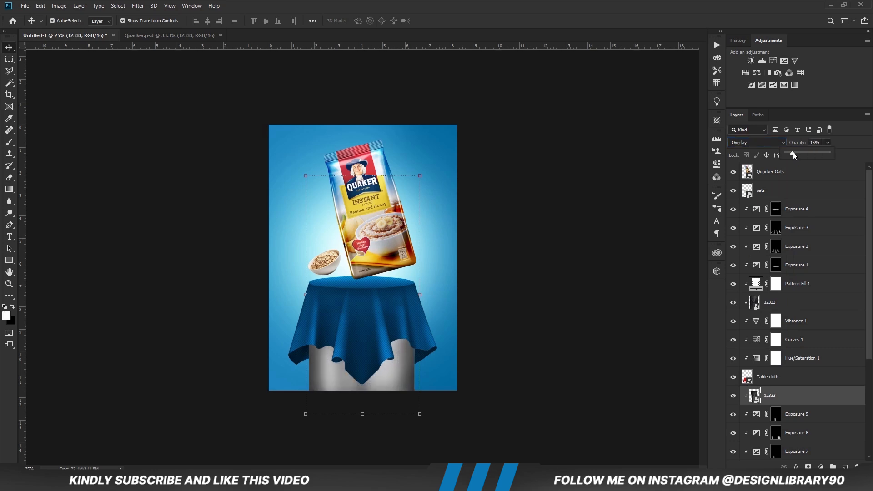
pyautogui.click(579, 364)
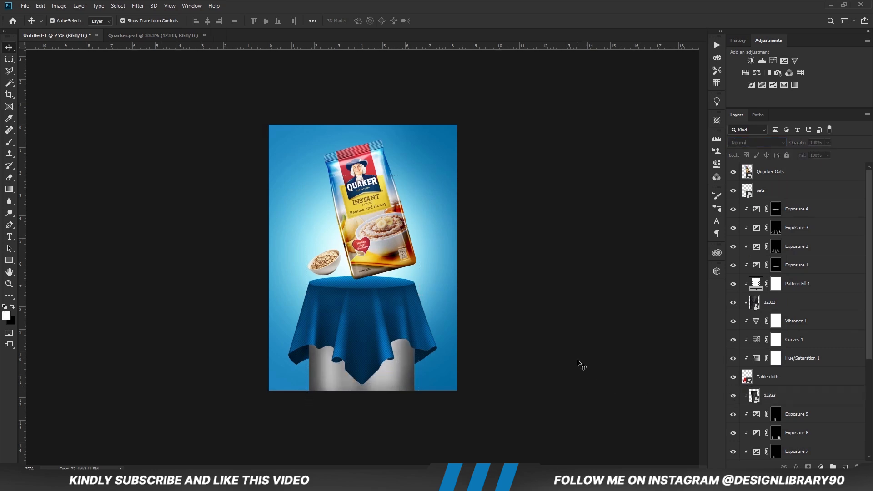
pyautogui.hotkey('ctrl', '+')
pyautogui.hotkey('ctrl', '-')
# Select the Table cloth layer and add a Drop Shadow effect to it.
pyautogui.click(383, 342)
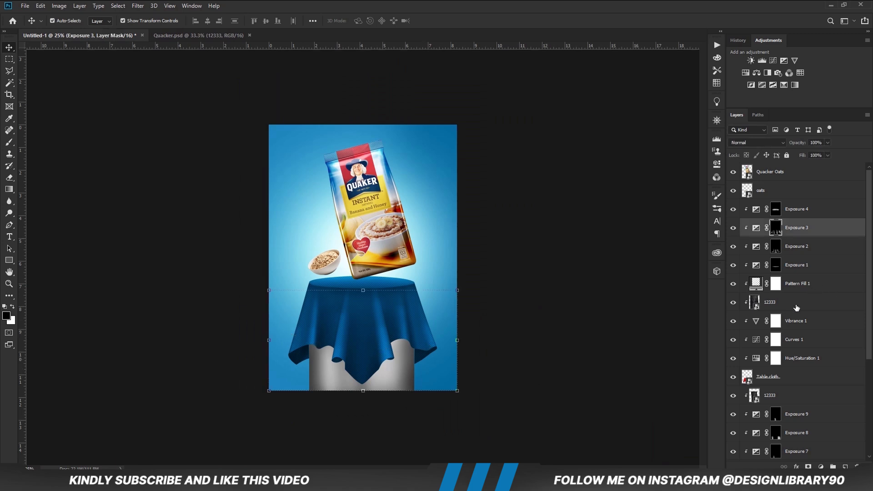
pyautogui.scroll(-1, 796, 313)
pyautogui.click(792, 363)
pyautogui.click(732, 360)
pyautogui.click(733, 359)
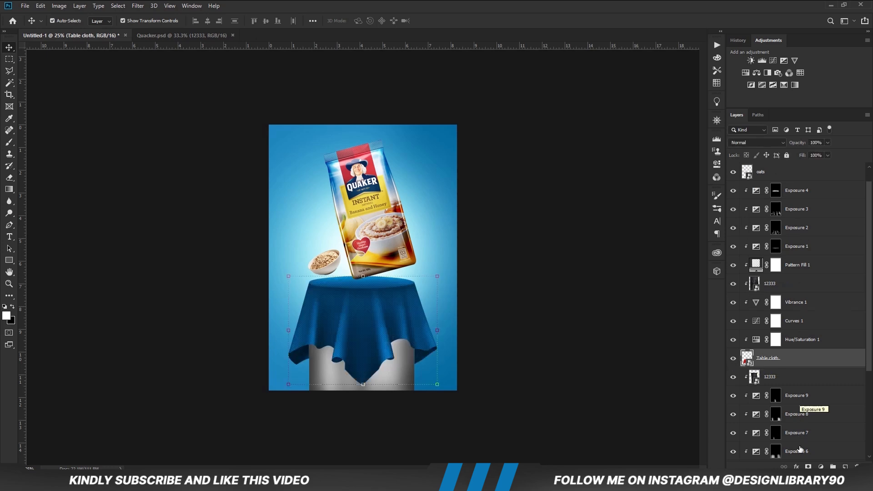
pyautogui.click(796, 467)
pyautogui.click(809, 380)
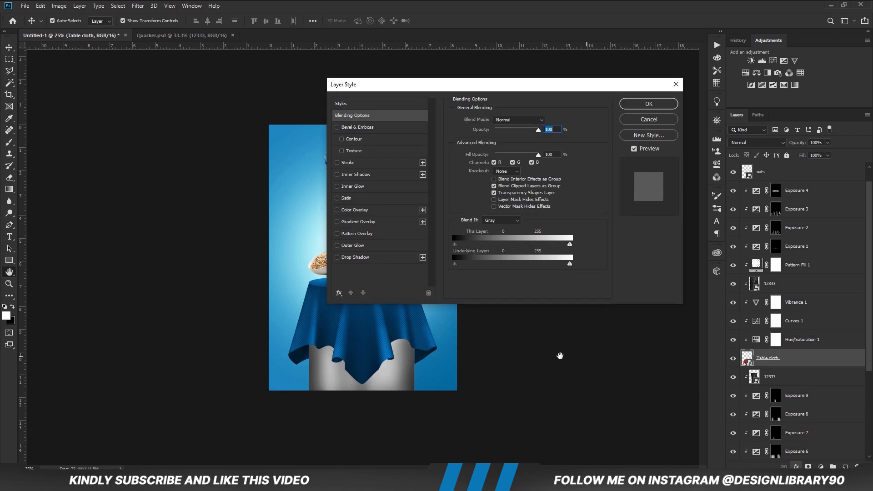
pyautogui.click(345, 258)
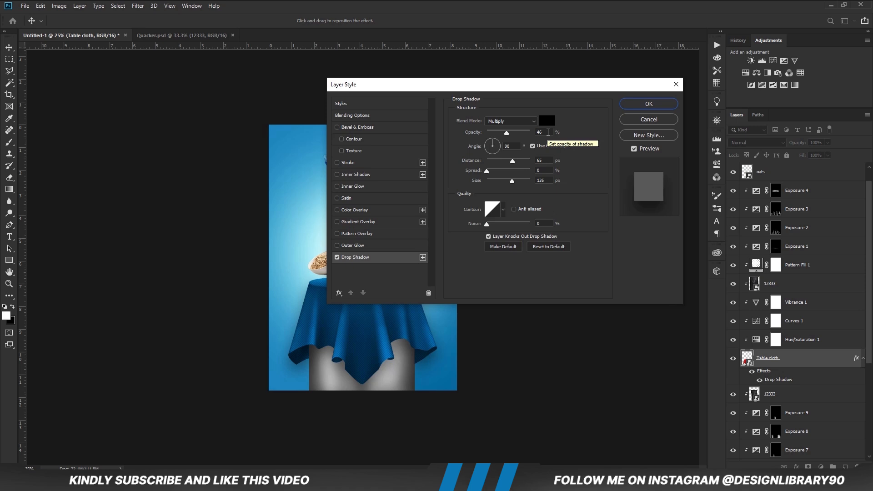
# Set the tablecloth's drop shadow to 68% opacity, 106° angle, 41 px distance and 7 px size, and apply it.
pyautogui.doubleClick(540, 132)
pyautogui.write('68')
pyautogui.write('106')
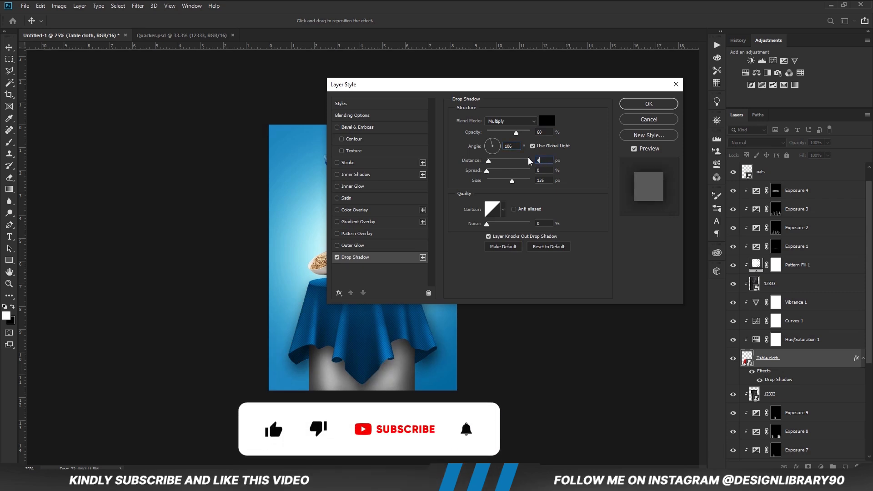
pyautogui.write('41')
pyautogui.click(544, 169)
pyautogui.moveTo(548, 180); pyautogui.dragTo(533, 182)
pyautogui.write('7')
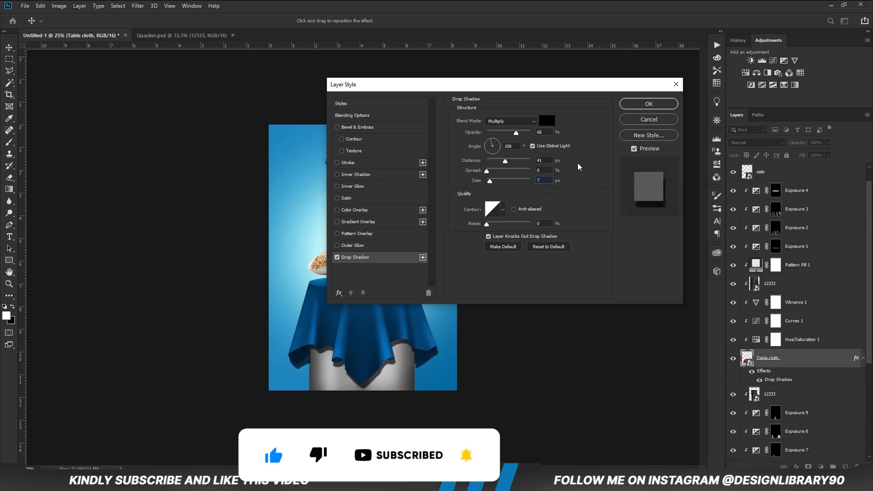
pyautogui.click(635, 107)
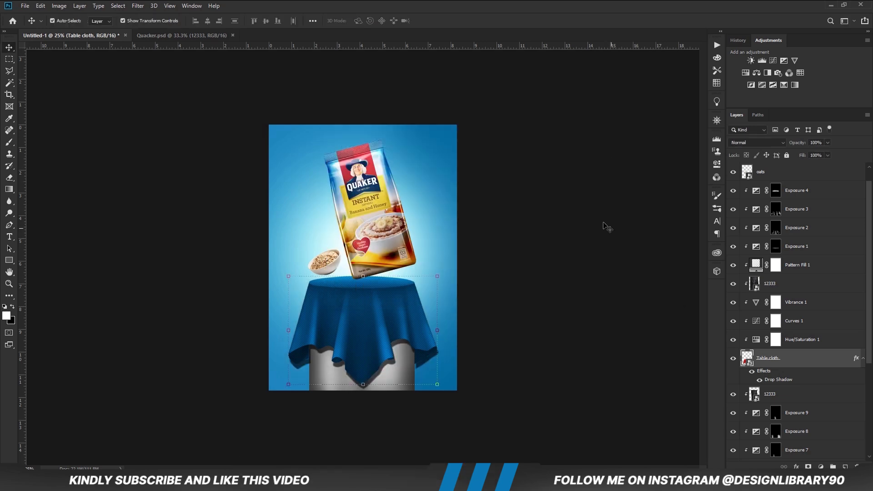
# Split the tablecloth's drop shadow into its own layer and convert that layer to a Smart Object.
pyautogui.click(862, 358)
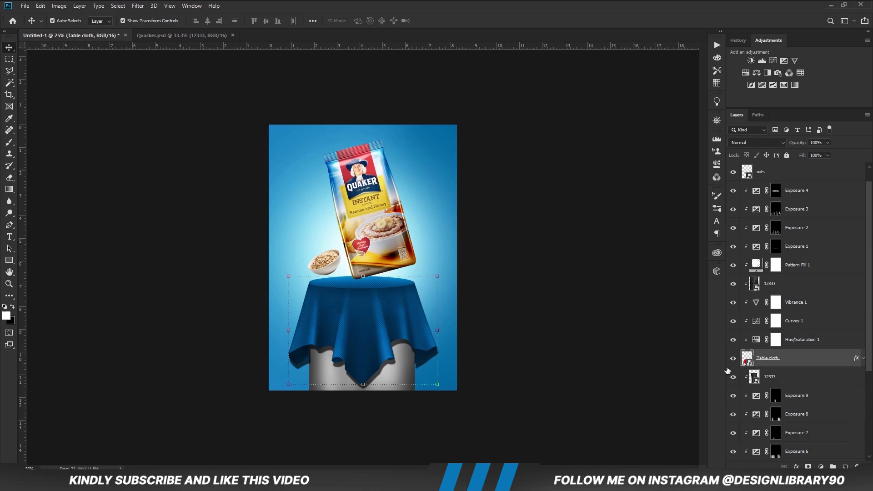
pyautogui.rightClick(862, 361)
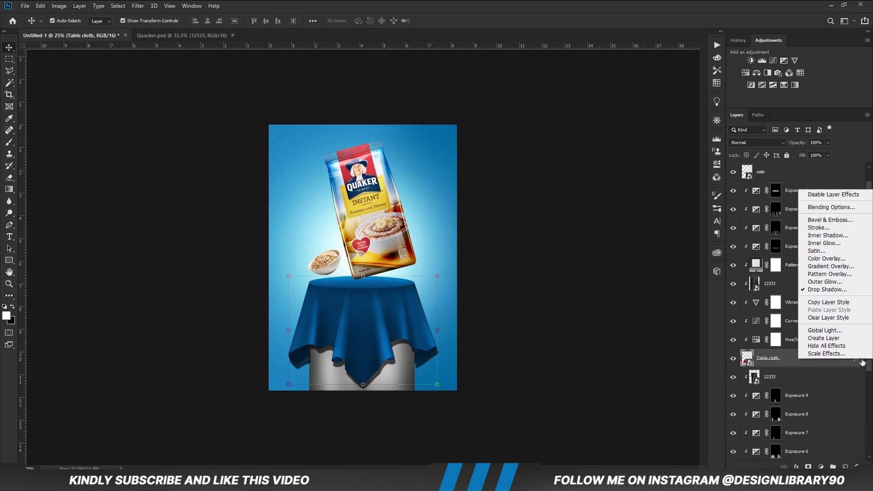
pyautogui.click(831, 339)
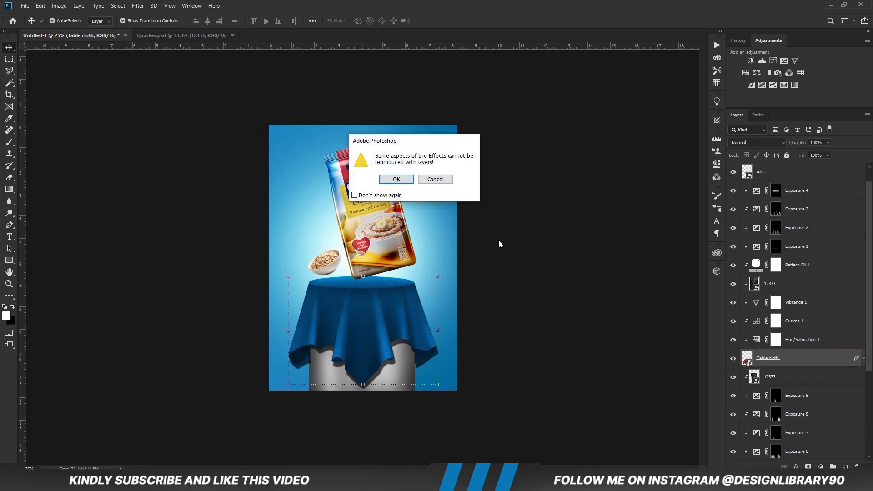
pyautogui.click(397, 179)
pyautogui.click(797, 379)
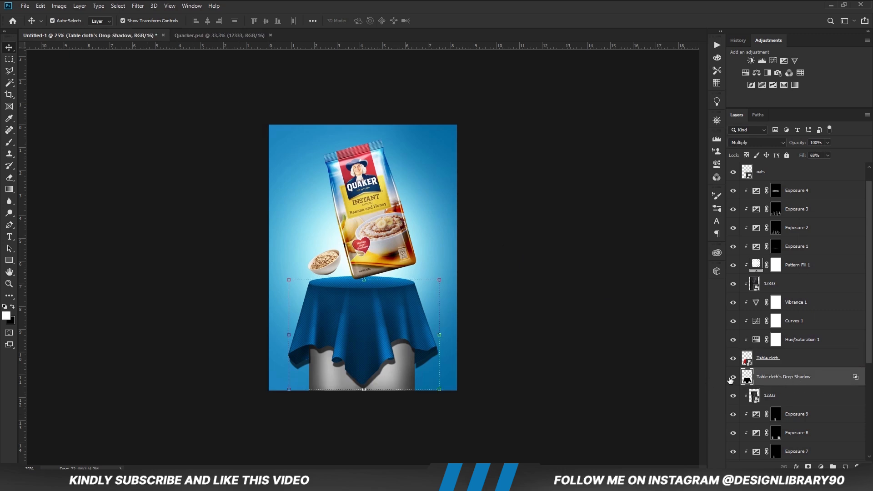
pyautogui.rightClick(786, 380)
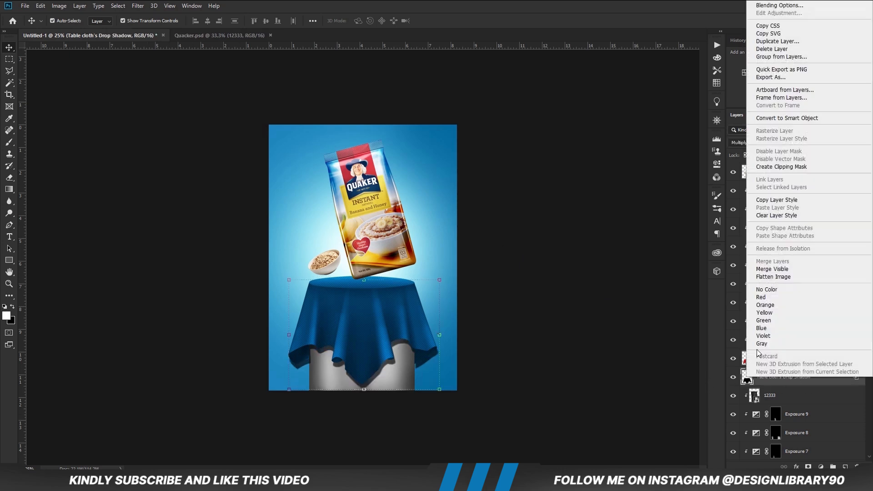
pyautogui.click(814, 117)
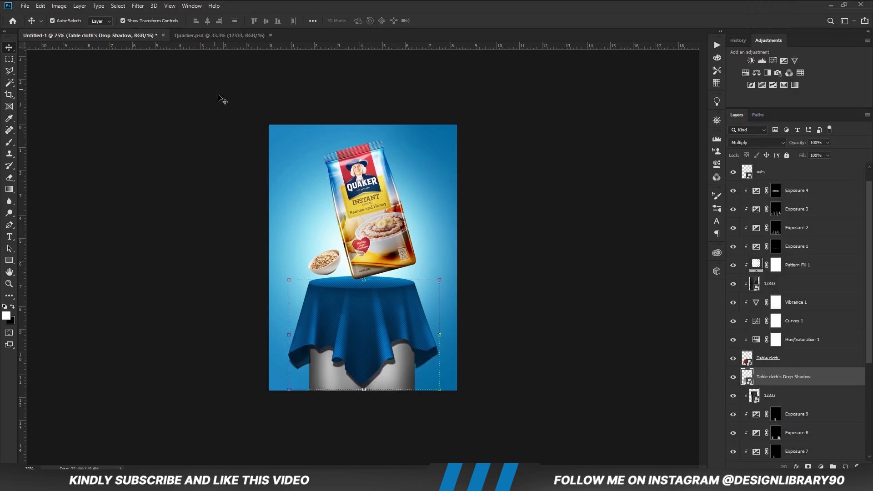
# Apply a Gaussian Blur with a 41.5 px radius to the Table cloth's Drop Shadow layer.
pyautogui.click(134, 6)
pyautogui.moveTo(187, 110)
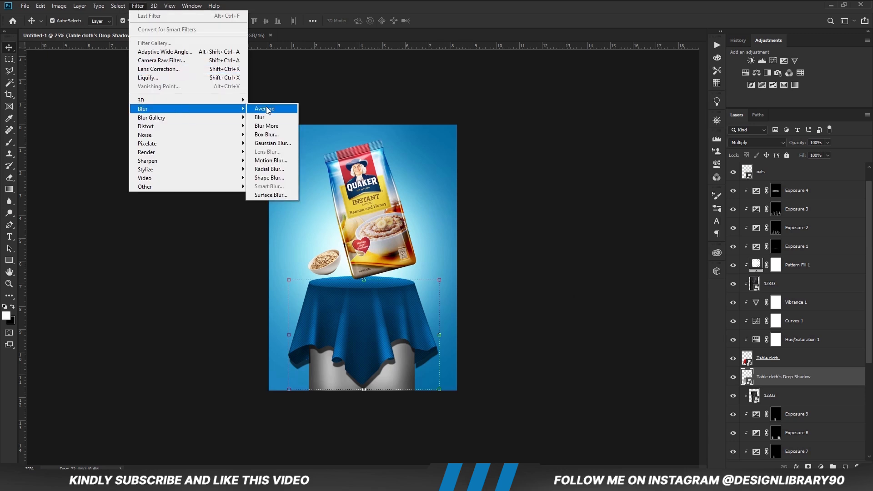
pyautogui.click(269, 145)
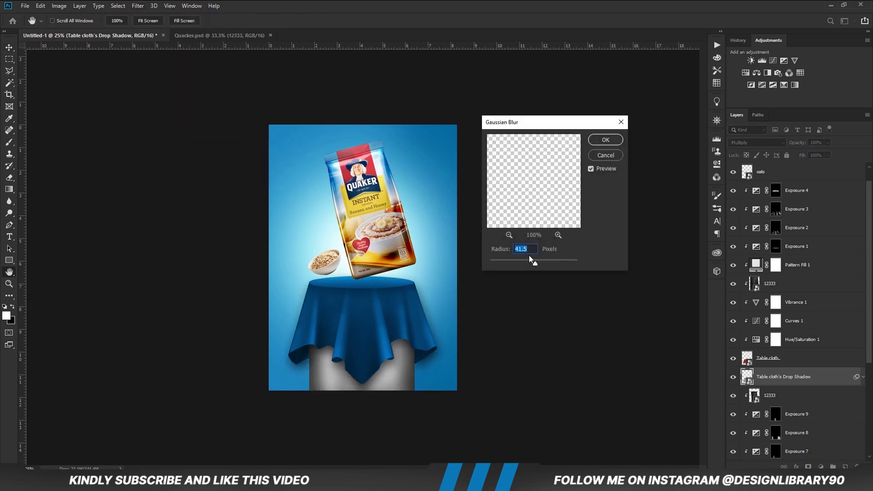
pyautogui.click(594, 141)
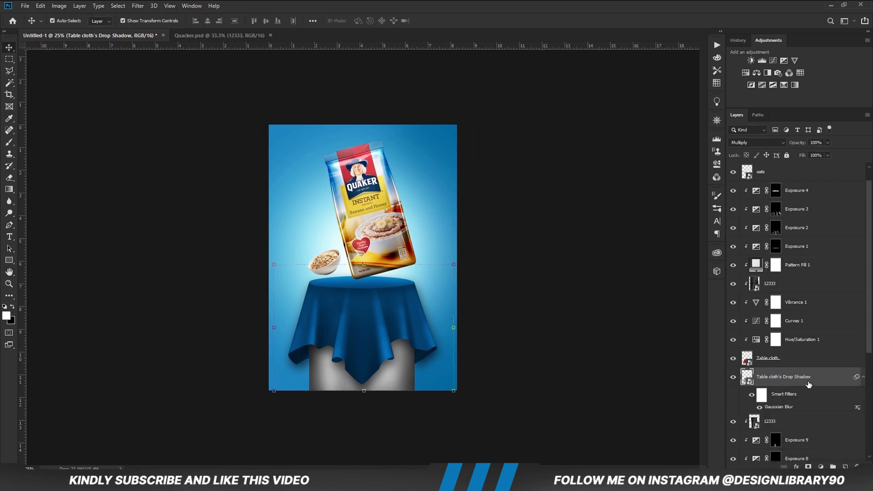
# Duplicate the blurred drop shadow layer and lower the copy's opacity to 62%.
pyautogui.hotkey('ctrl', 'j')
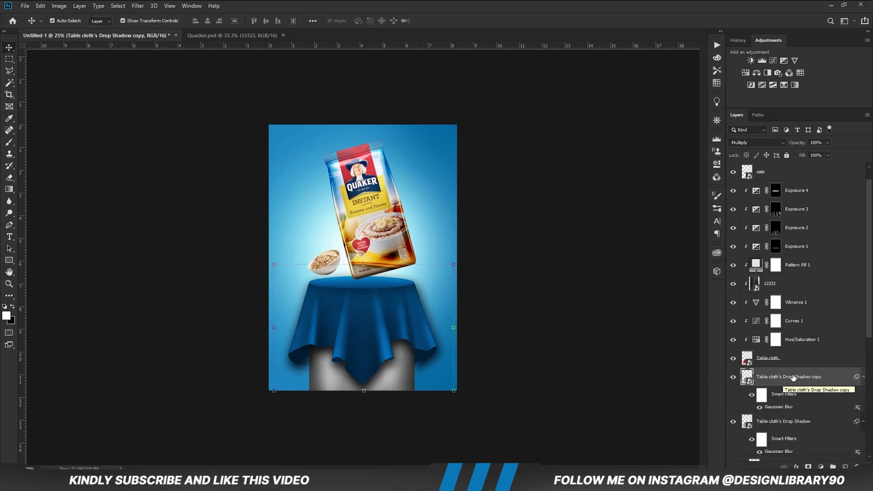
pyautogui.click(827, 143)
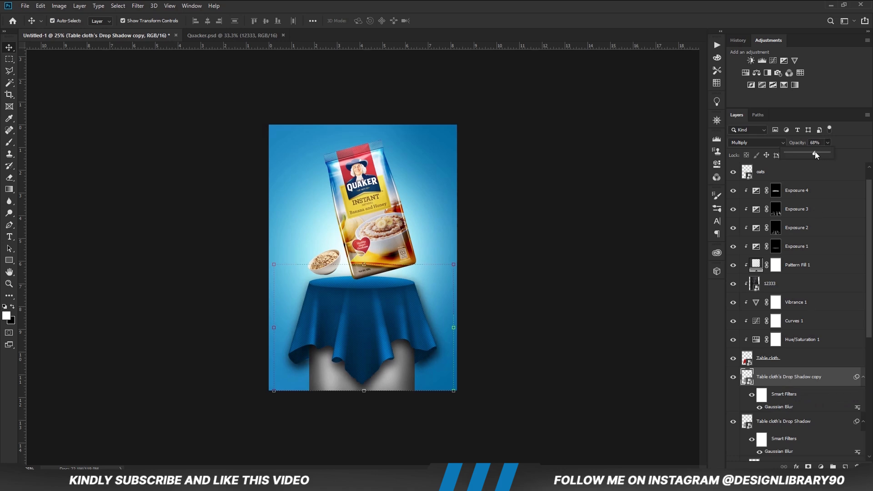
pyautogui.moveTo(813, 152); pyautogui.dragTo(812, 152)
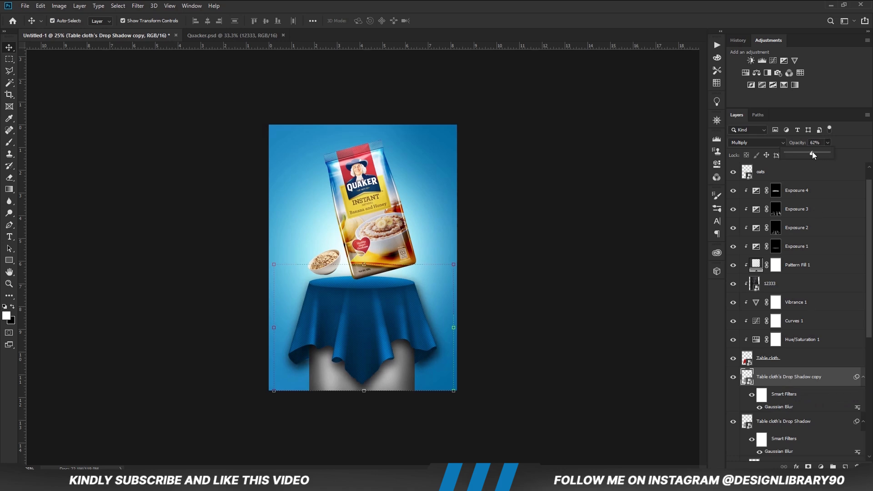
pyautogui.click(783, 379)
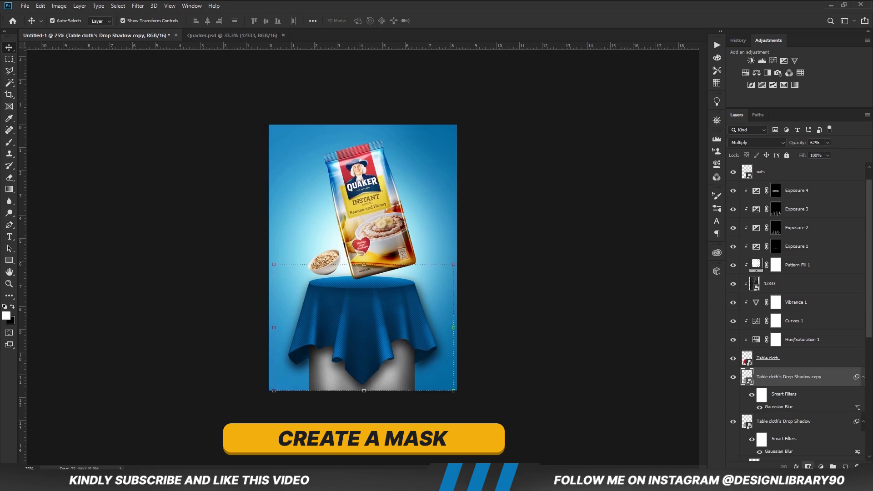
# Mask the drop shadow copy and paint out its shadow around the cloth's upper edges with a black 300 px brush at 85% opacity.
pyautogui.click(808, 466)
pyautogui.press('b')
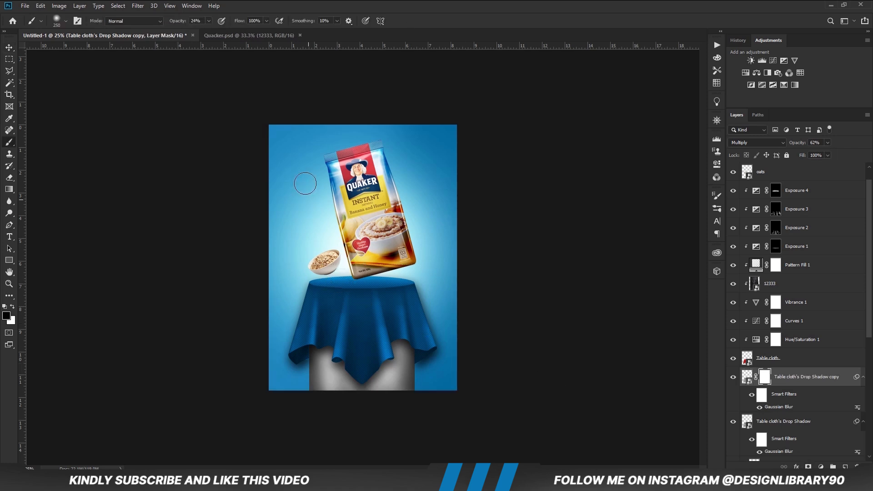
pyautogui.moveTo(223, 30); pyautogui.dragTo(233, 29)
pyautogui.press(']')
pyautogui.moveTo(412, 275)
pyautogui.mouseDown()
pyautogui.moveTo(427, 296)
pyautogui.moveTo(413, 275)
pyautogui.moveTo(421, 289)
pyautogui.mouseUp()
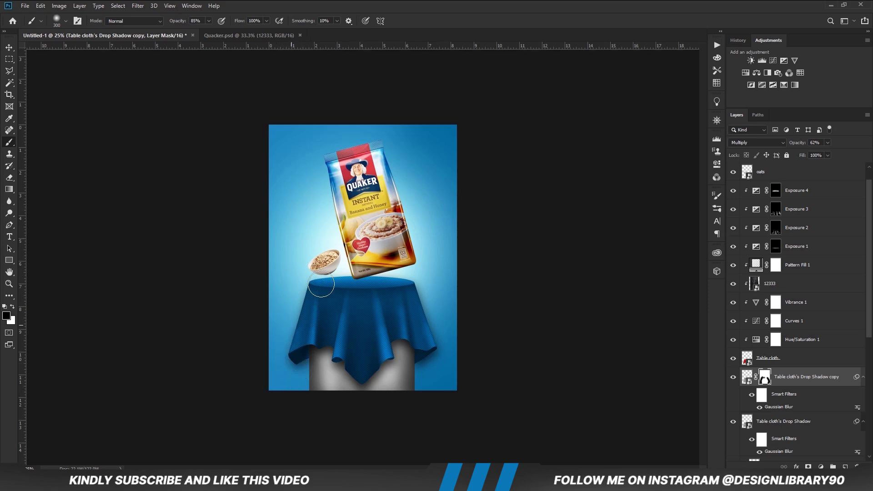
# Mask the original drop shadow layer, paint out its shadow spilling beyond the cloth's sides in black, and deselect the layer.
pyautogui.scroll(-1, 782, 364)
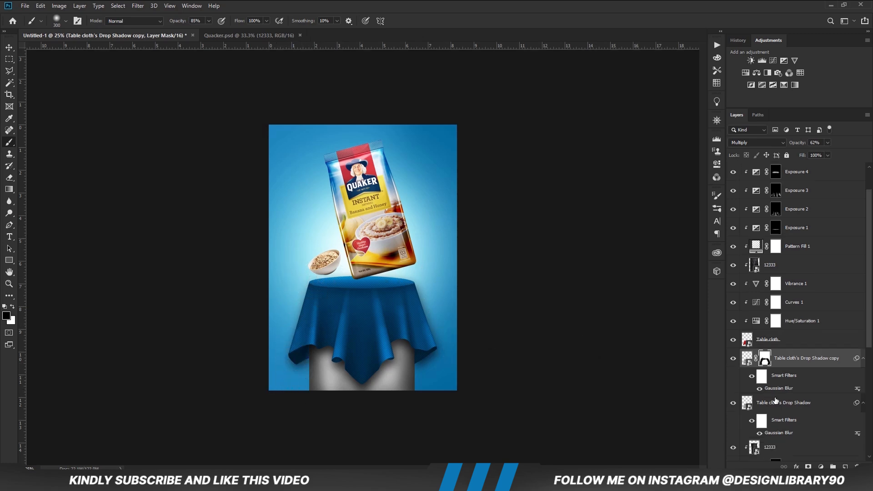
pyautogui.click(778, 403)
pyautogui.click(808, 466)
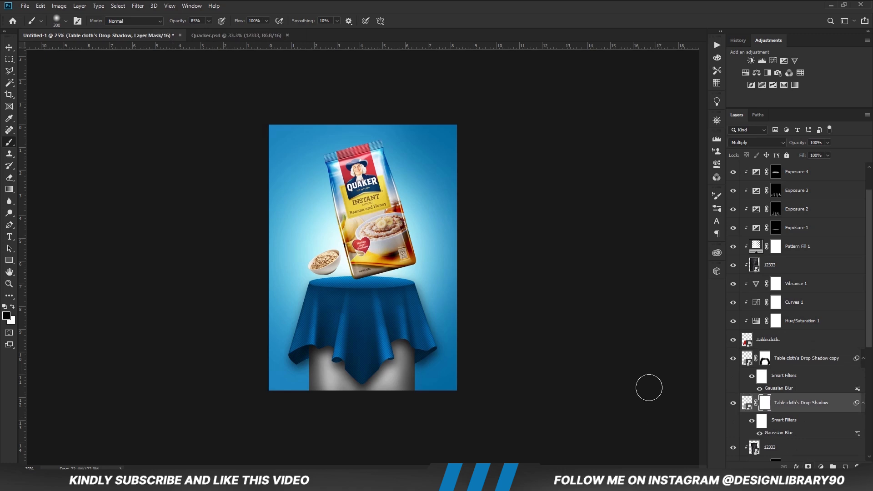
pyautogui.press('x')
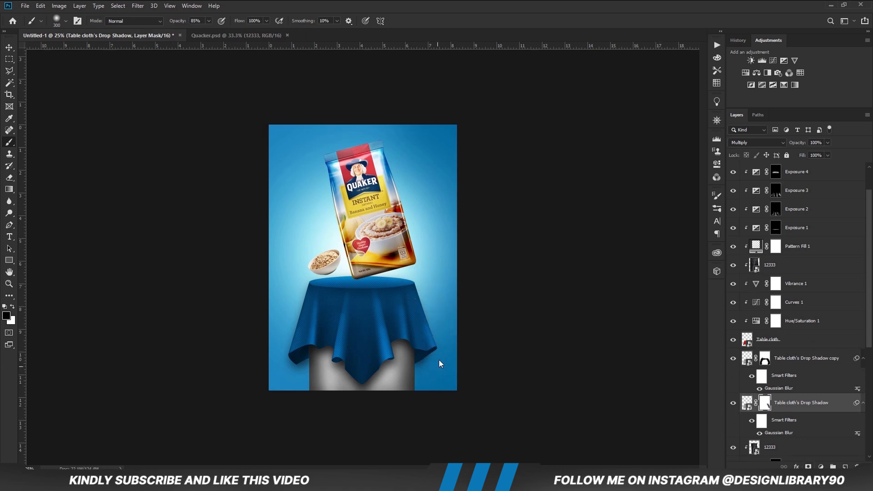
pyautogui.moveTo(308, 276)
pyautogui.mouseDown()
pyautogui.moveTo(287, 355)
pyautogui.moveTo(294, 367)
pyautogui.mouseUp()
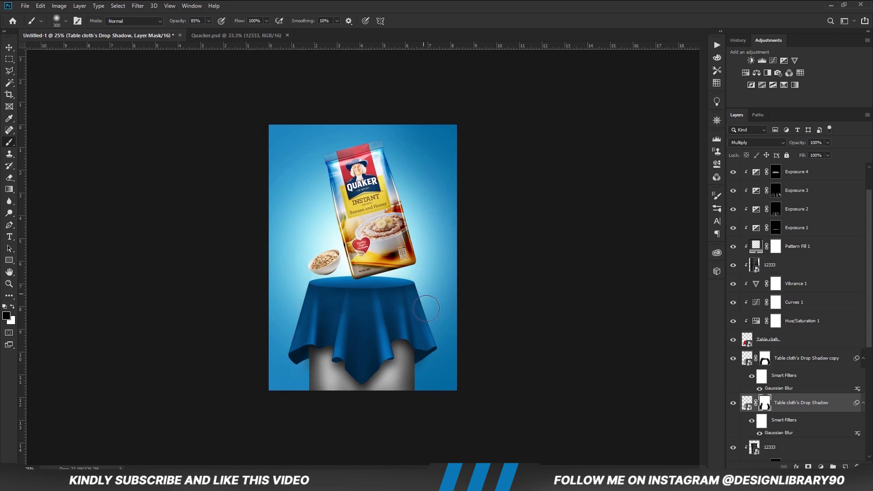
pyautogui.click(732, 403)
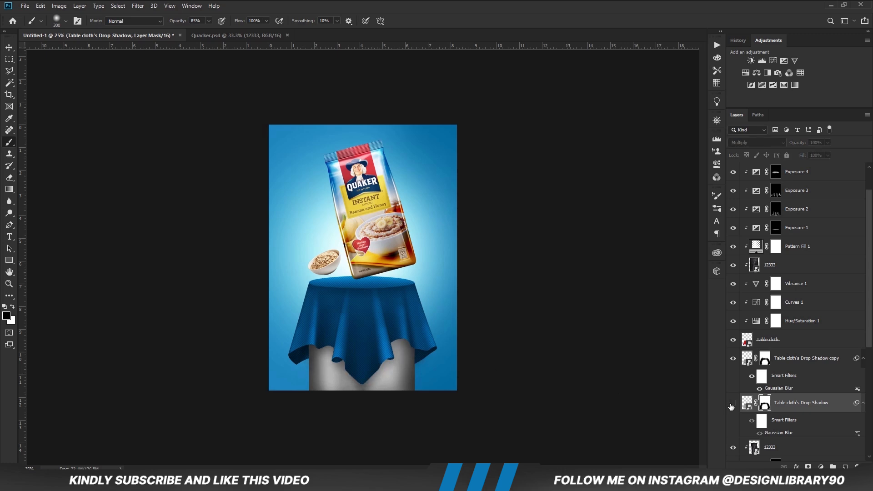
pyautogui.click(732, 403)
pyautogui.press('v')
pyautogui.click(150, 280)
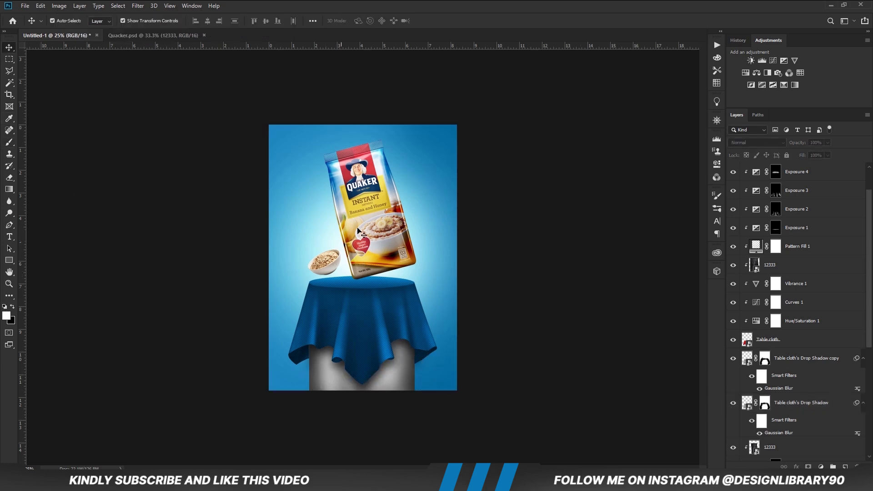
# Add a Curves adjustment clipped to the Quacker Oats pack, reshape its curve, and set the adjustment's opacity to 86%.
pyautogui.click(362, 232)
pyautogui.click(820, 467)
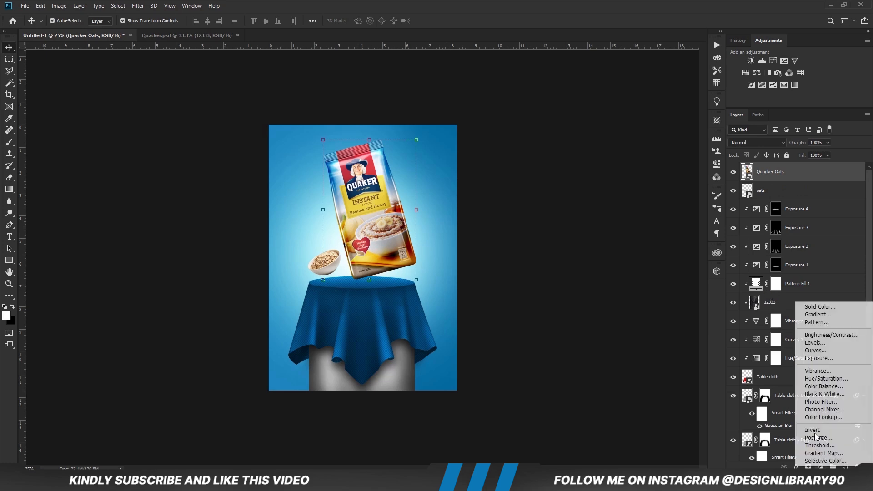
pyautogui.click(814, 355)
pyautogui.click(638, 289)
pyautogui.moveTo(622, 256); pyautogui.dragTo(647, 237)
pyautogui.click(692, 135)
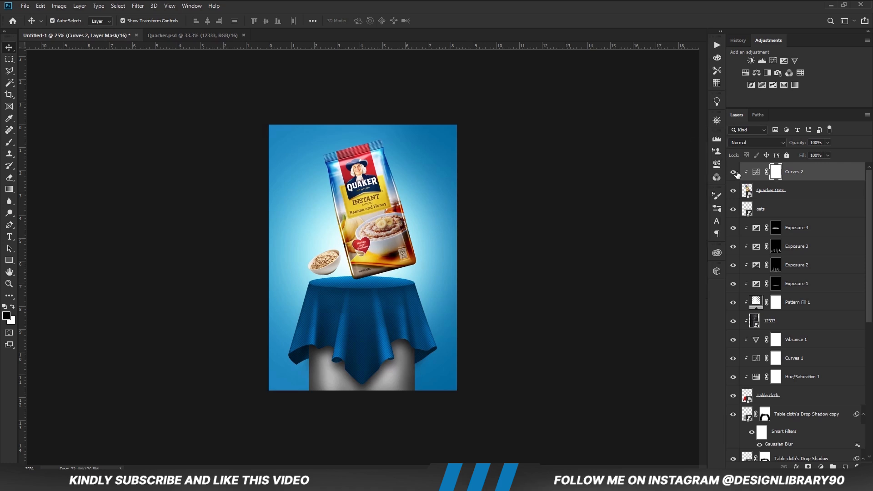
pyautogui.click(733, 172)
pyautogui.click(732, 172)
pyautogui.click(804, 175)
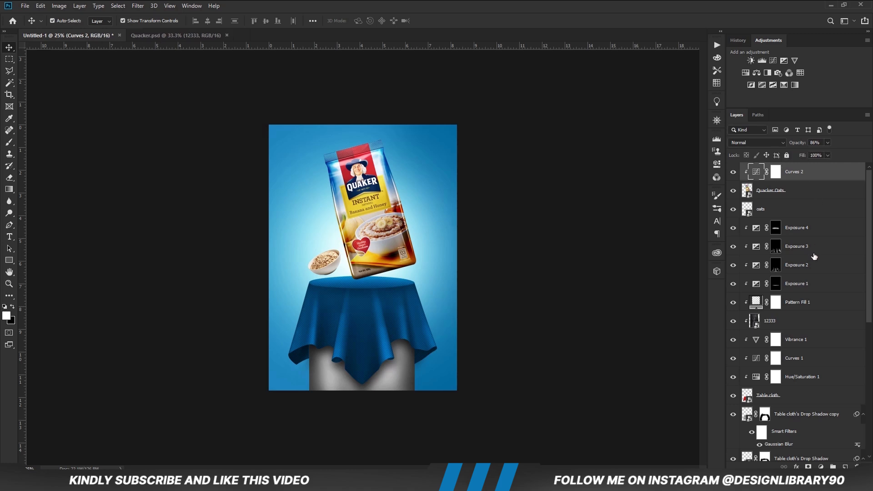
# Add an Exposure adjustment clipped to the Quaker pack, raise its exposure slightly, and invert its mask to black.
pyautogui.click(820, 467)
pyautogui.click(814, 349)
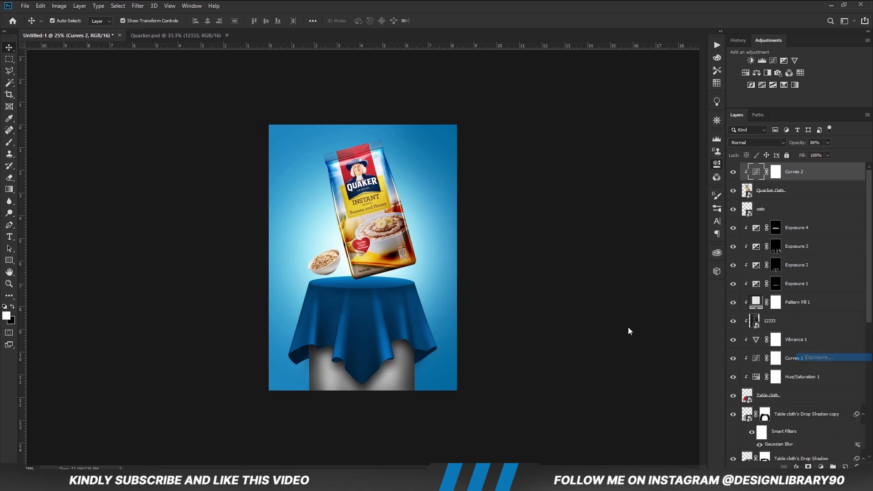
pyautogui.click(637, 289)
pyautogui.moveTo(641, 189); pyautogui.dragTo(644, 189)
pyautogui.click(691, 135)
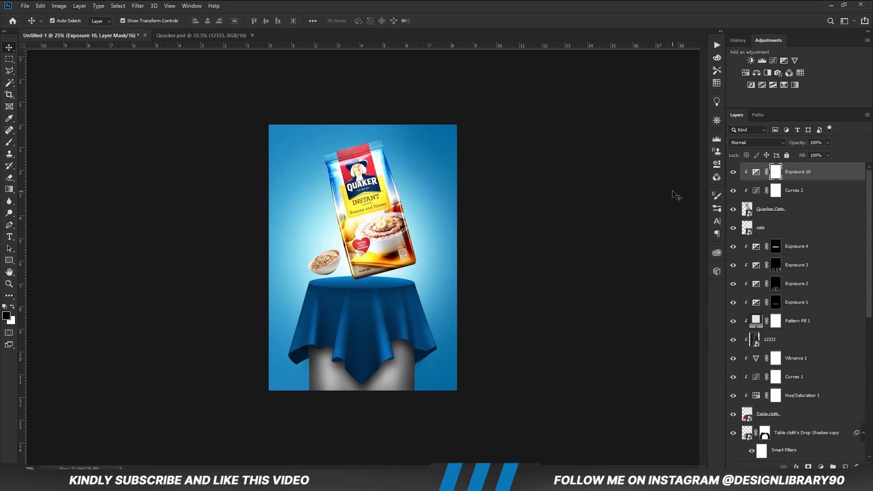
pyautogui.hotkey('ctrl', 'i')
# Paint white along the pack's left edge on the exposure mask with a 500 px brush at 63% opacity, and compare before and after.
pyautogui.press('b')
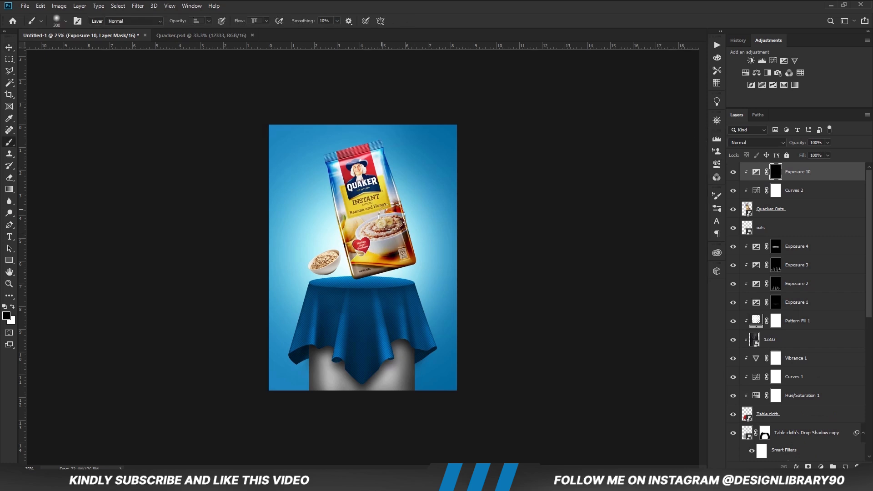
pyautogui.click(13, 307)
pyautogui.click(209, 21)
pyautogui.moveTo(207, 31); pyautogui.dragTo(199, 31)
pyautogui.click(279, 2)
pyautogui.press(']')
pyautogui.press(']')
pyautogui.moveTo(320, 163)
pyautogui.mouseDown()
pyautogui.moveTo(339, 259)
pyautogui.moveTo(318, 201)
pyautogui.mouseUp()
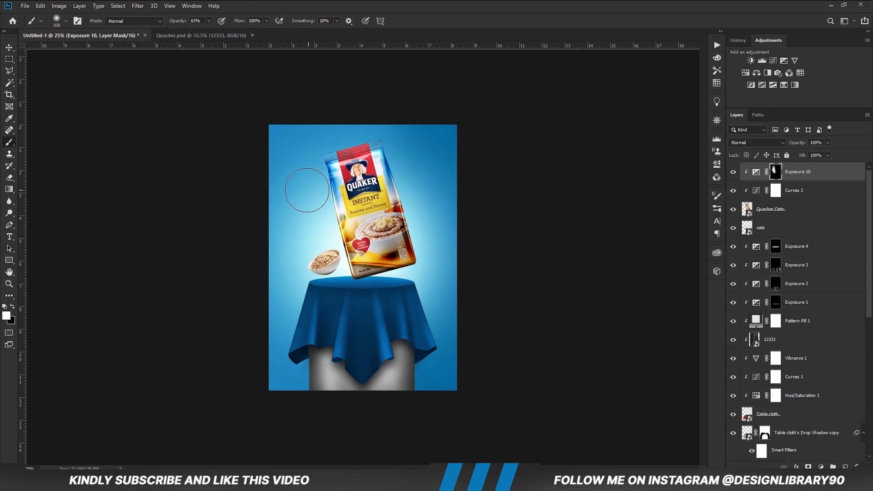
pyautogui.click(734, 174)
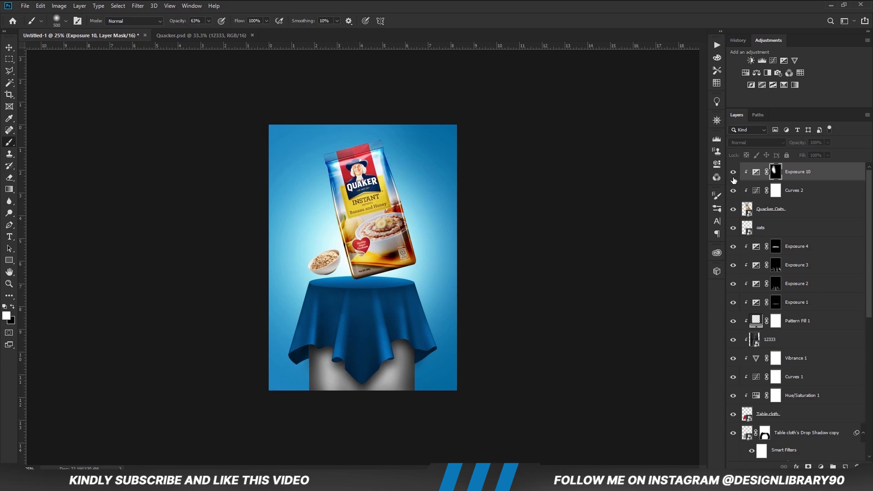
pyautogui.click(733, 175)
pyautogui.press('v')
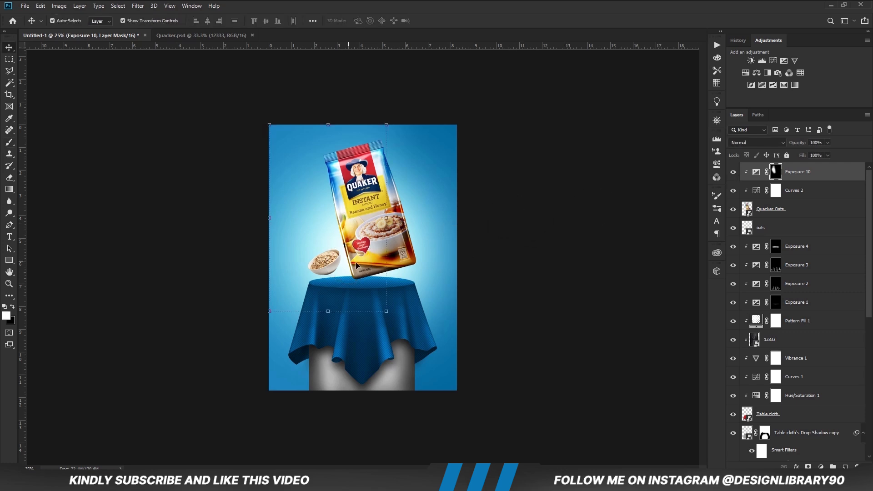
# Add an Exposure adjustment clipped to the oats bowl, raise its exposure, and invert its mask to black.
pyautogui.click(322, 266)
pyautogui.click(820, 467)
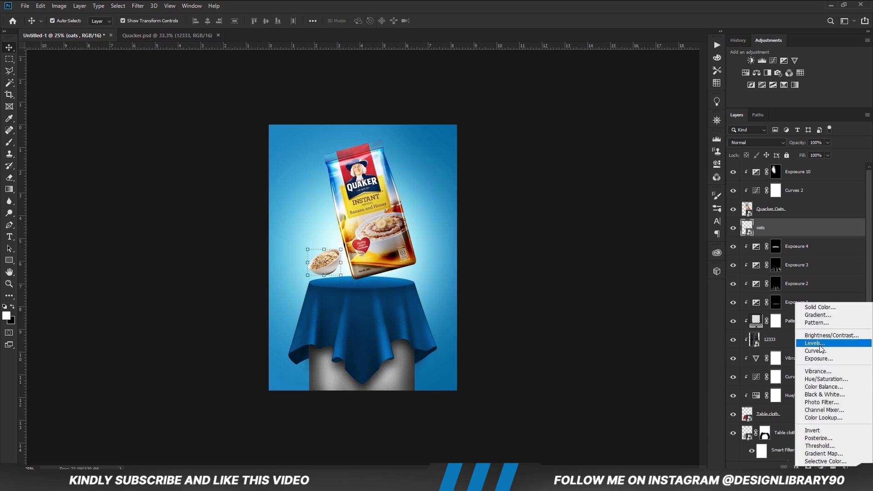
pyautogui.click(814, 357)
pyautogui.click(638, 289)
pyautogui.moveTo(639, 187); pyautogui.dragTo(650, 188)
pyautogui.click(689, 136)
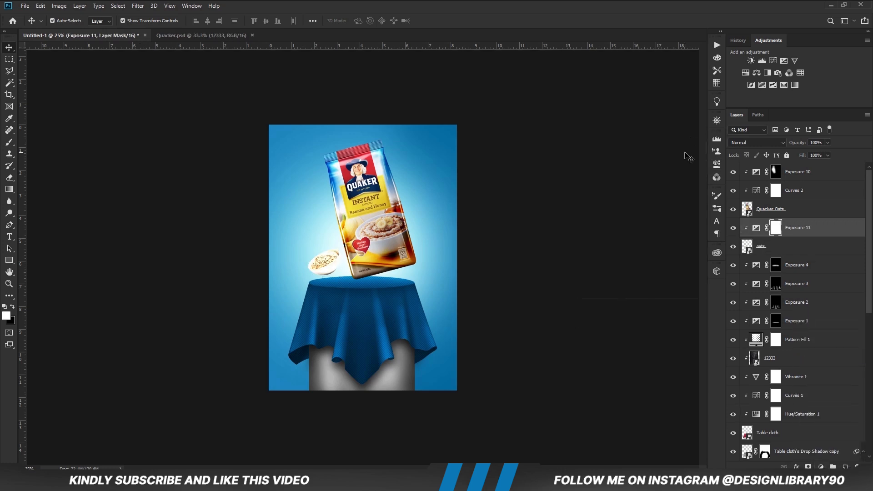
pyautogui.hotkey('ctrl', 'i')
# Paint white over the oat bowl's left side on the mask with a 200 px brush, and set the adjustment's opacity to 48%.
pyautogui.press('b')
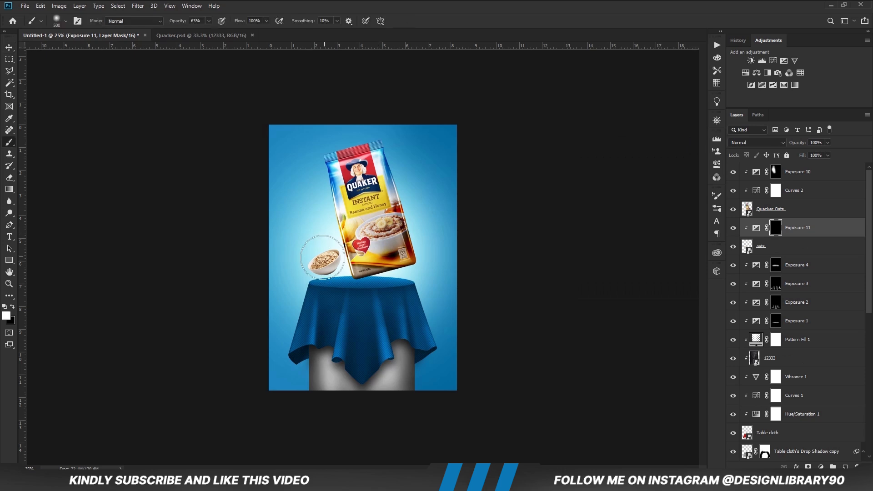
pyautogui.press('[')
pyautogui.press('[')
pyautogui.press('[')
pyautogui.moveTo(325, 257); pyautogui.dragTo(313, 264)
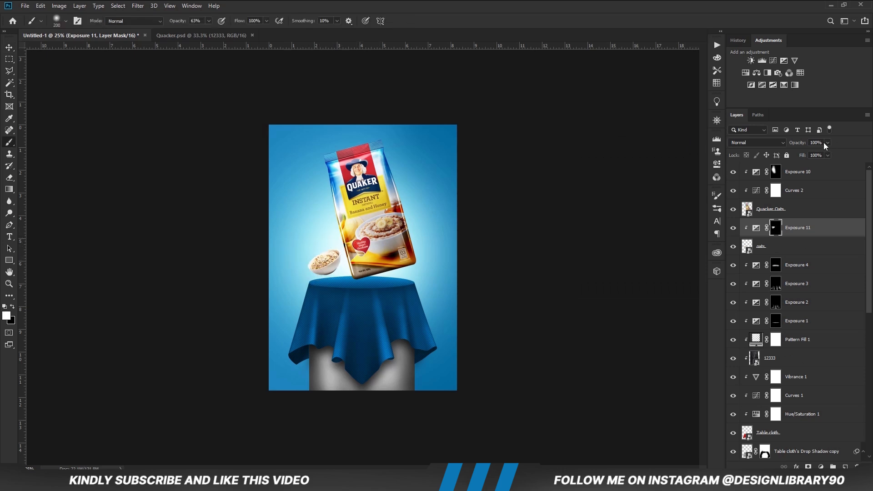
pyautogui.moveTo(808, 152); pyautogui.dragTo(810, 151)
pyautogui.click(732, 228)
pyautogui.click(733, 228)
pyautogui.press('v')
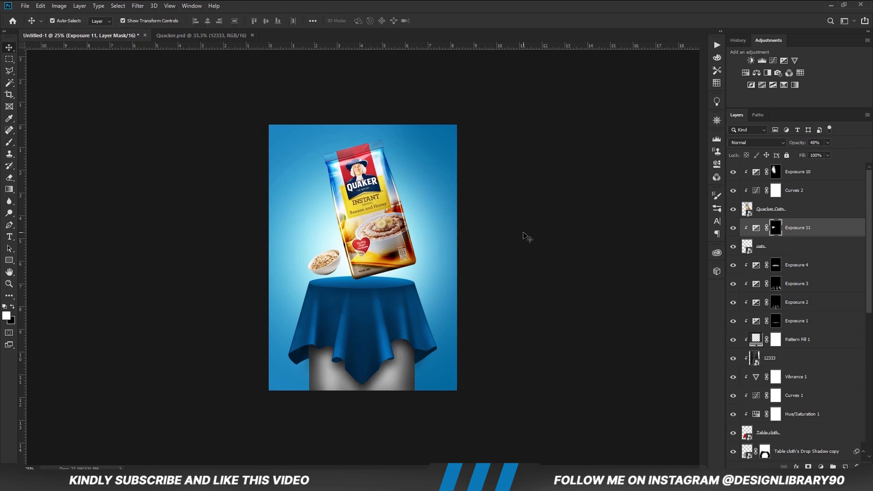
pyautogui.click(526, 236)
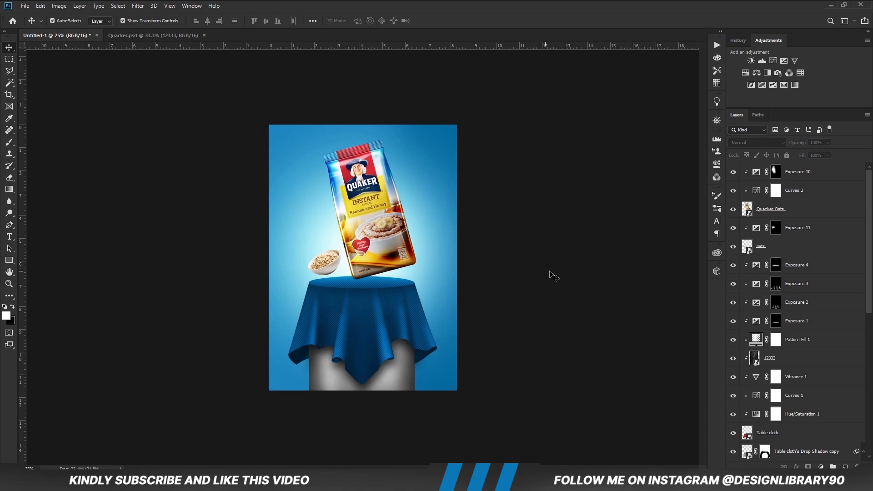
# Add a new layer above the tablecloth's topmost Exposure adjustment and flatten the soft brush tip into a thin horizontal ellipse.
pyautogui.click(379, 285)
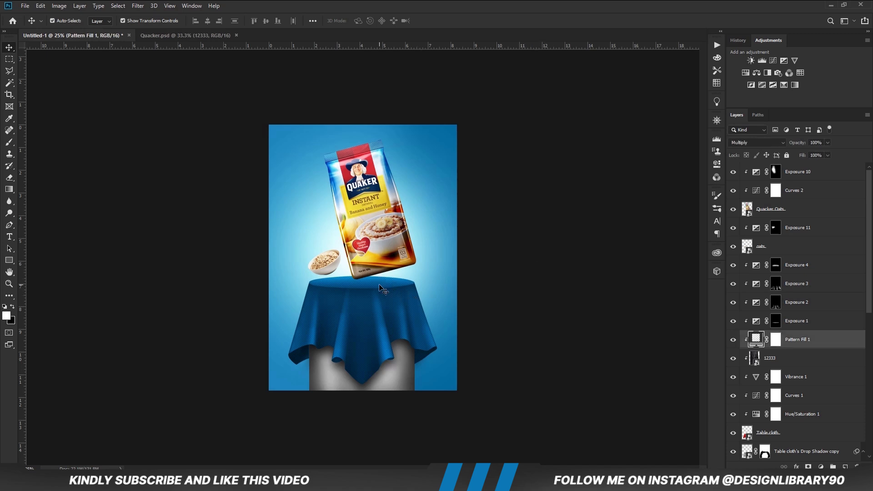
pyautogui.click(792, 266)
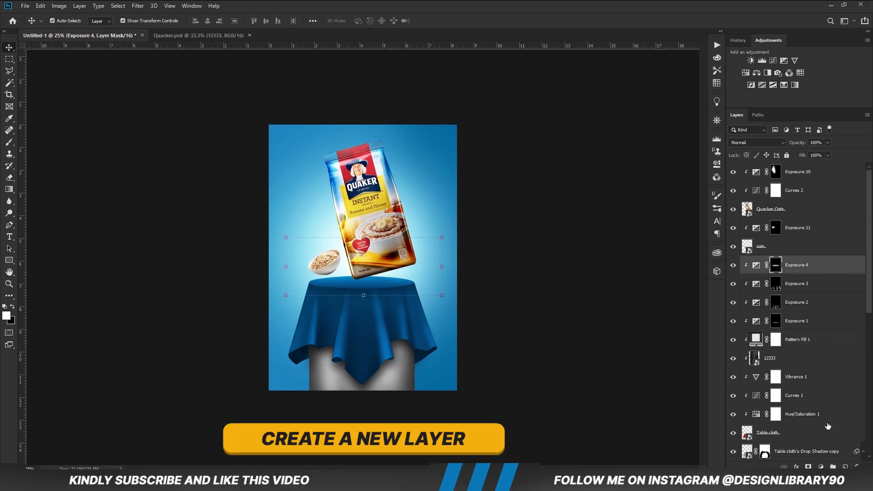
pyautogui.click(845, 467)
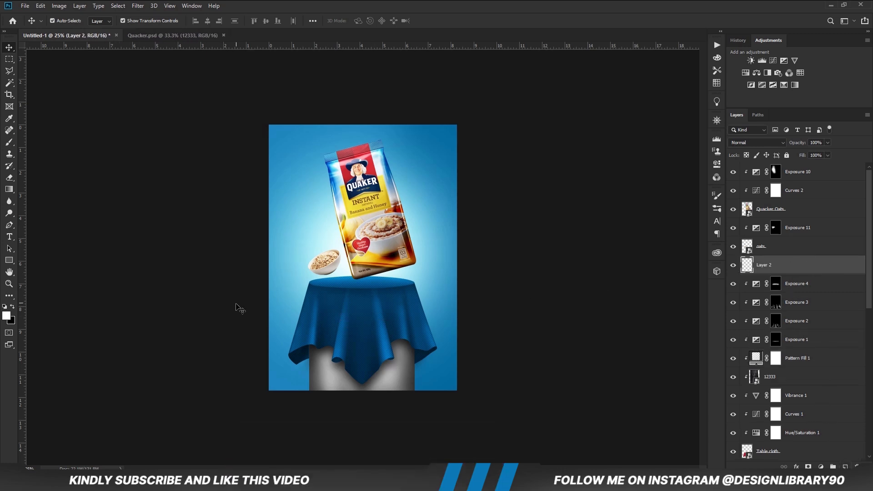
pyautogui.press('b')
pyautogui.rightClick(367, 280)
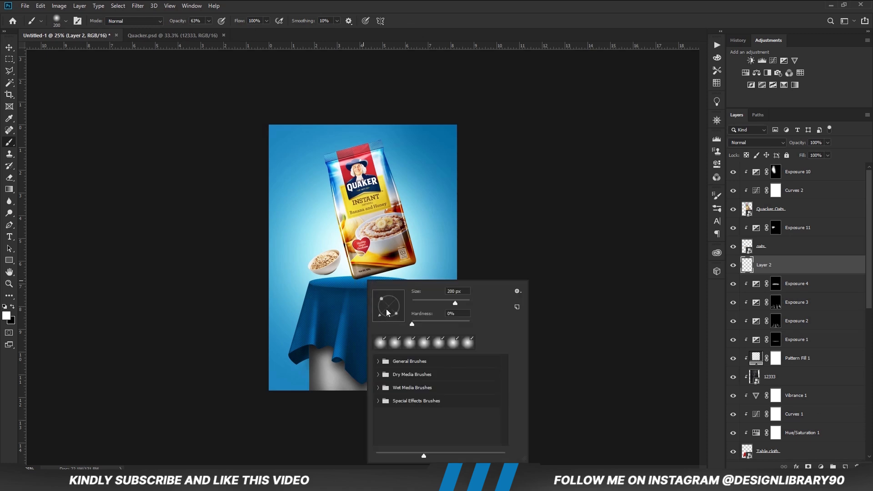
pyautogui.moveTo(387, 315); pyautogui.dragTo(390, 307)
pyautogui.click(389, 3)
# Paint a black shadow on the cloth beneath the pack with the flattened 500 px brush at 100% opacity.
pyautogui.click(209, 22)
pyautogui.moveTo(208, 31); pyautogui.dragTo(233, 34)
pyautogui.click(260, 3)
pyautogui.click(13, 306)
pyautogui.press(']')
pyautogui.press(']')
pyautogui.press(']')
pyautogui.press(']')
pyautogui.press(']')
pyautogui.press(']')
pyautogui.press('[')
pyautogui.moveTo(364, 283); pyautogui.dragTo(382, 283)
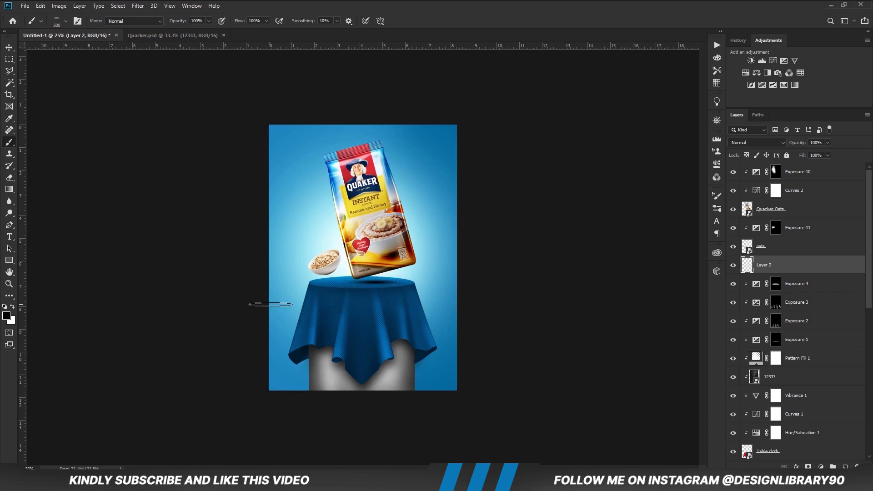
# Add another new layer and paint a smaller black shadow under the oat bowl with the flattened 200 px brush.
pyautogui.press('[')
pyautogui.click(845, 466)
pyautogui.press('[')
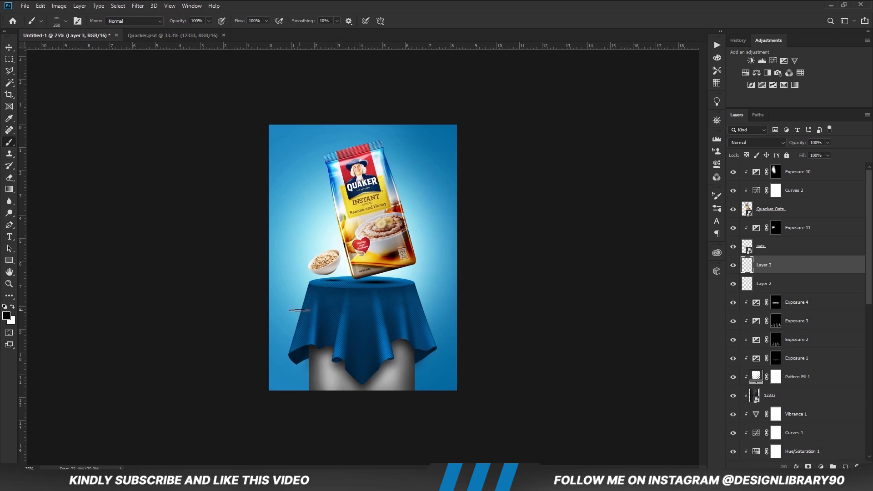
# Widen the pack's shadow slightly to the right, and lower the bowl shadow layer's opacity to about 63%.
pyautogui.press('v')
pyautogui.click(390, 285)
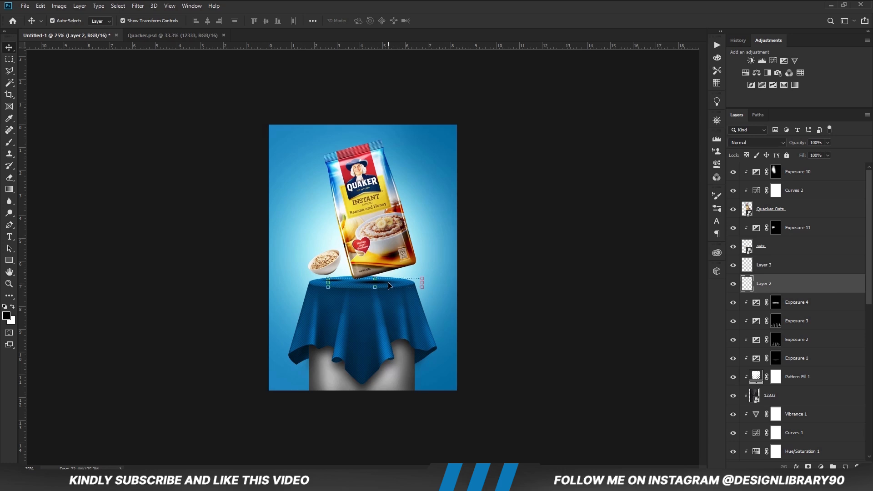
pyautogui.moveTo(422, 285); pyautogui.dragTo(430, 282)
pyautogui.press('Return')
pyautogui.click(540, 322)
pyautogui.click(786, 270)
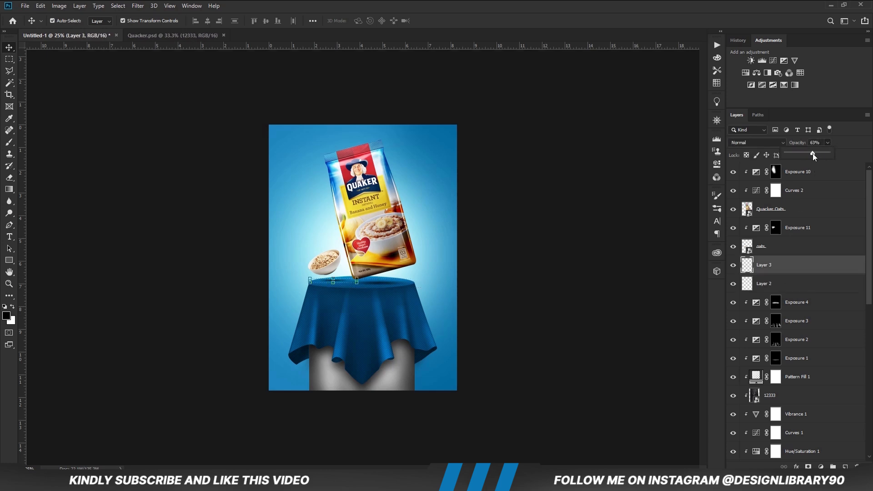
pyautogui.click(609, 309)
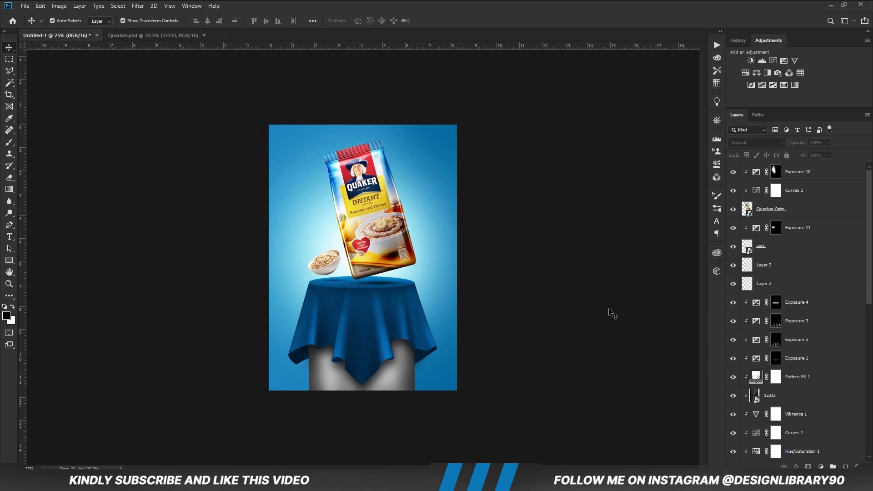
# Add a Curves adjustment above all layers, adjust its shadow and highlight points, and compare the image with and without it.
pyautogui.click(821, 466)
pyautogui.click(813, 341)
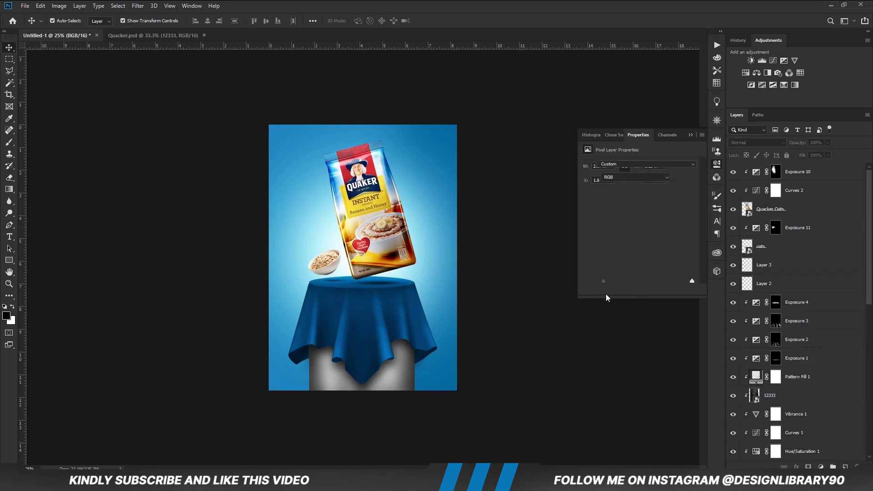
pyautogui.moveTo(621, 258); pyautogui.dragTo(623, 258)
pyautogui.moveTo(665, 217); pyautogui.dragTo(662, 215)
pyautogui.click(691, 134)
pyautogui.click(733, 172)
pyautogui.click(733, 172)
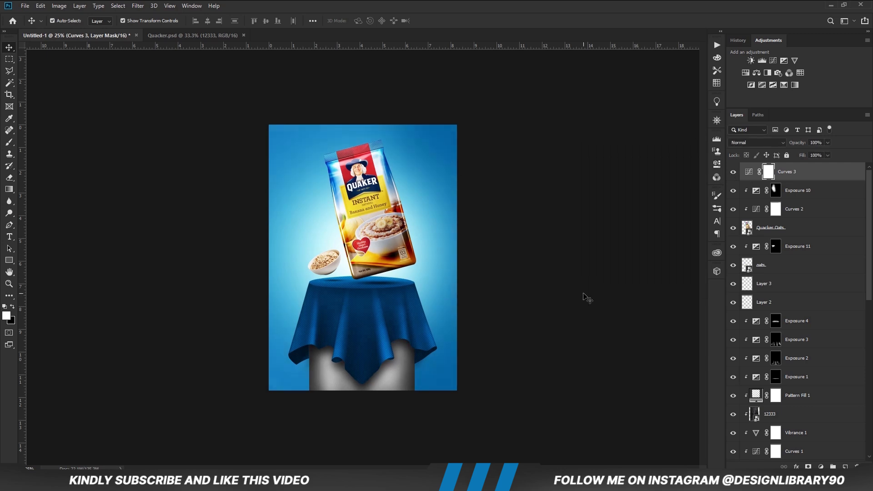
pyautogui.click(584, 297)
pyautogui.hotkey('ctrl', '+')
pyautogui.hotkey('ctrl', '+')
pyautogui.hotkey('ctrl', '-')
pyautogui.hotkey('ctrl', '-')
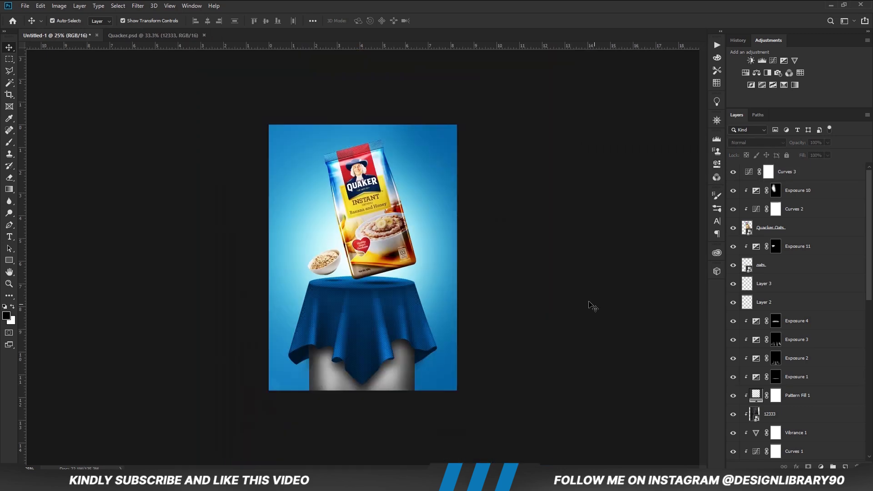
# Add a clipped Exposure adjustment above the pedestal's Exposure 9, raise its exposure strongly, and invert its mask to black.
pyautogui.keyDown('ctrl'); pyautogui.click(400, 372); pyautogui.keyUp('ctrl')
pyautogui.scroll(-3, 808, 436)
pyautogui.click(775, 358)
pyautogui.click(821, 466)
pyautogui.click(818, 359)
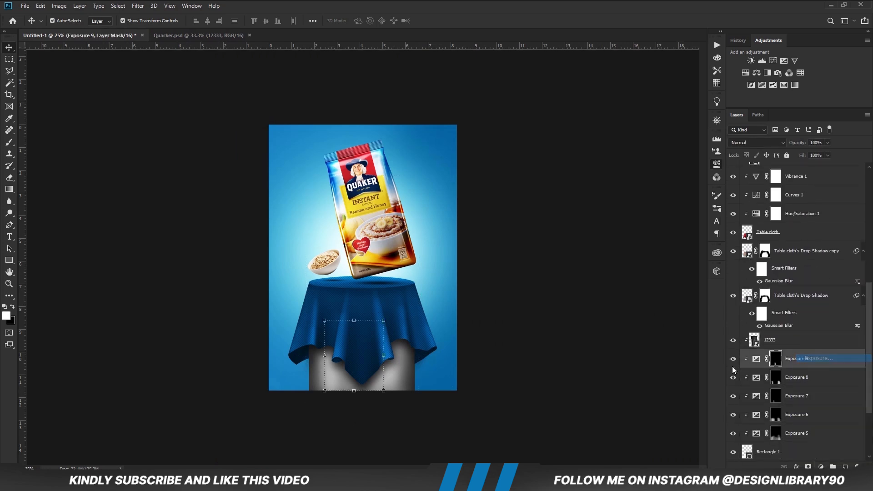
pyautogui.moveTo(638, 186); pyautogui.dragTo(663, 187)
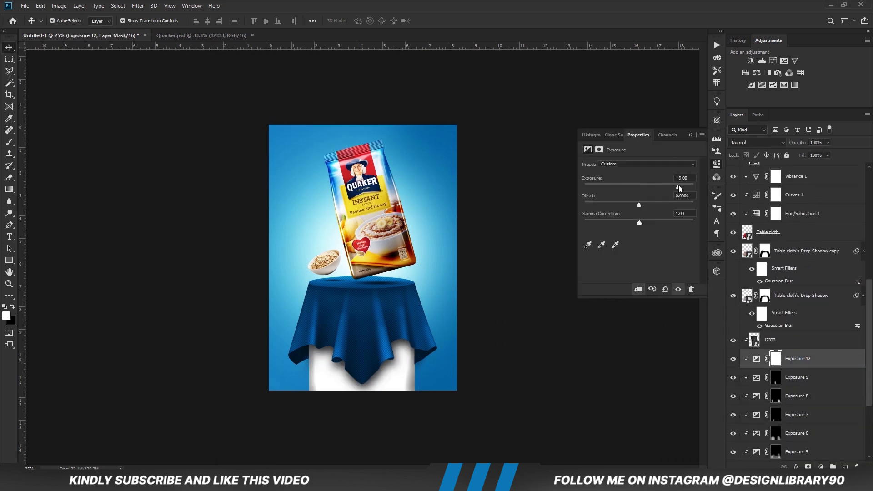
pyautogui.click(689, 135)
pyautogui.hotkey('ctrl', 'i')
# Restore the brush tip to a round shape and paint white along the pedestal's left edge on the exposure mask.
pyautogui.press('b')
pyautogui.rightClick(372, 293)
pyautogui.moveTo(397, 318); pyautogui.dragTo(396, 331)
pyautogui.click(365, 26)
pyautogui.press('[')
pyautogui.press('[')
pyautogui.moveTo(305, 344)
pyautogui.mouseDown()
pyautogui.moveTo(303, 337)
pyautogui.moveTo(291, 409)
pyautogui.mouseUp()
# Soften the pedestal highlight on the mask with a black 500 px brush at 24% opacity, and repaint its left edge in white.
pyautogui.press(']')
pyautogui.press(']')
pyautogui.press(']')
pyautogui.press(']')
pyautogui.press(']')
pyautogui.press(']')
pyautogui.press(']')
pyautogui.press('x')
pyautogui.click(320, 361)
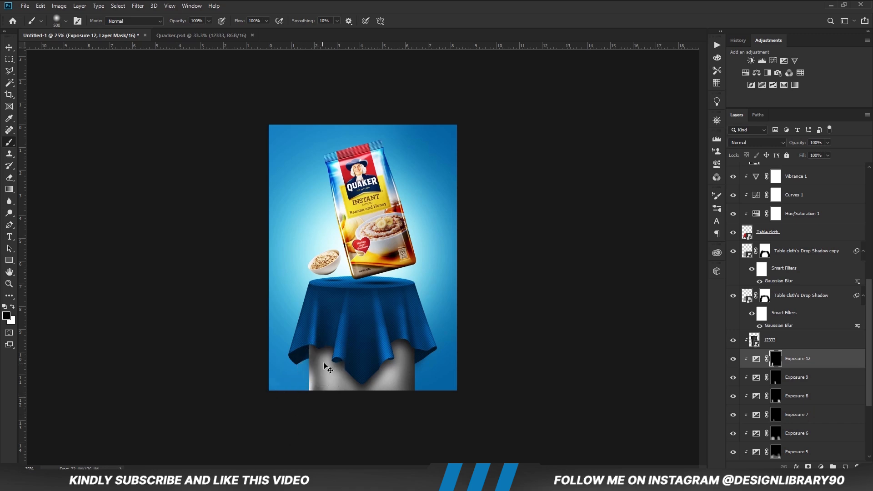
pyautogui.hotkey('ctrl', 'z')
pyautogui.press('2')
pyautogui.press('4')
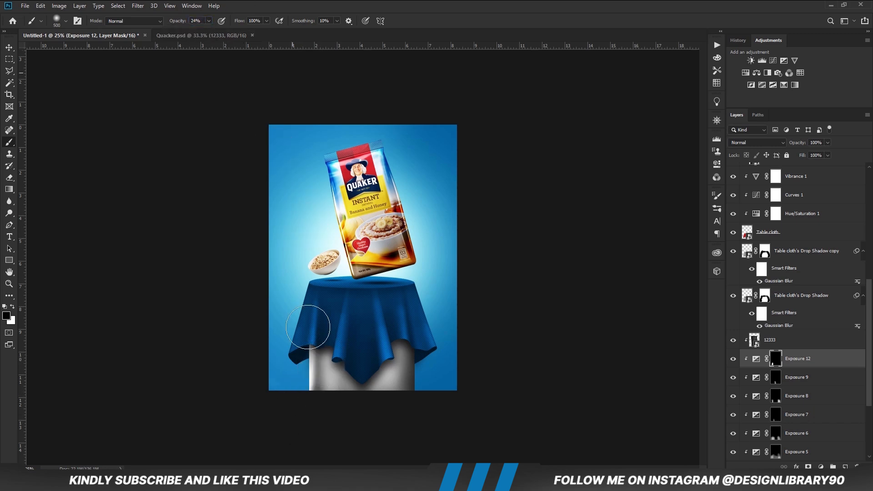
pyautogui.click(315, 358)
pyautogui.click(290, 370)
pyautogui.press('x')
pyautogui.moveTo(287, 357); pyautogui.dragTo(278, 421)
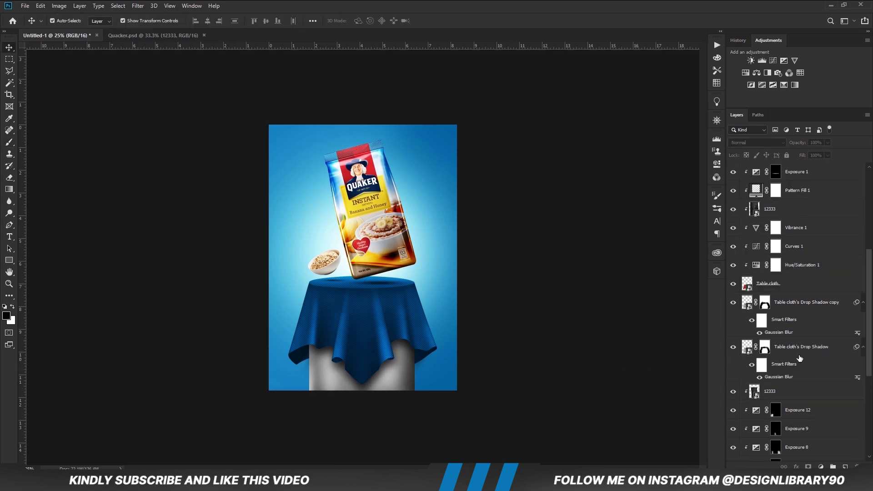
# Stamp all visible layers into a new top layer and convert it to a Smart Object.
pyautogui.scroll(5, 798, 362)
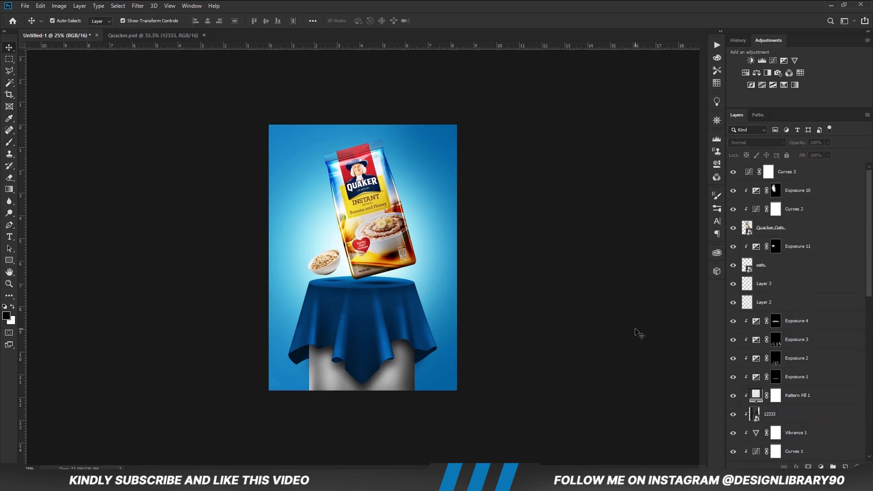
pyautogui.hotkey('ctrl', 'alt', 'shift', 'e')
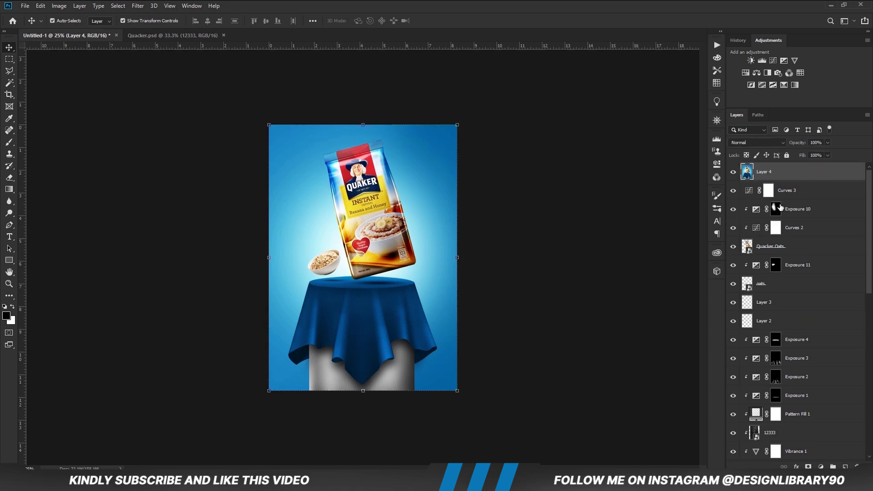
pyautogui.rightClick(815, 178)
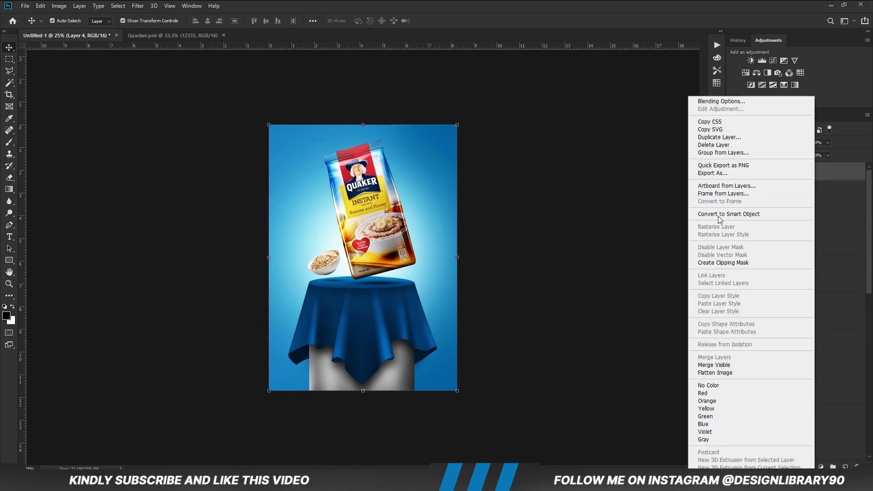
pyautogui.click(715, 213)
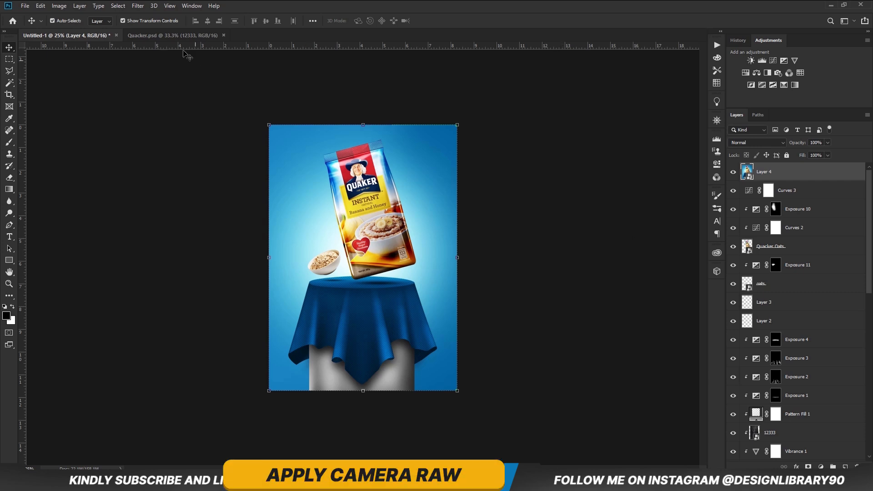
# Open the Camera Raw Filter on the merged layer and set Exposure +0.15, Contrast +13, Highlights +8 and Shadows -15.
pyautogui.click(138, 5)
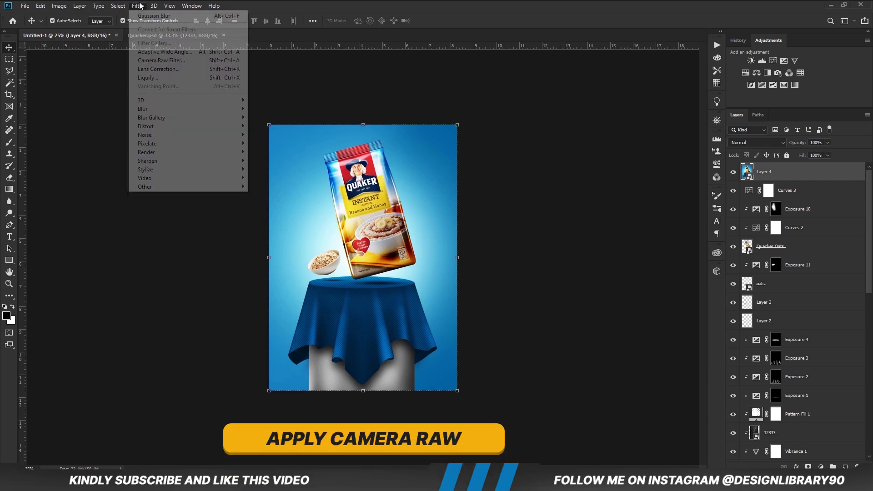
pyautogui.click(190, 61)
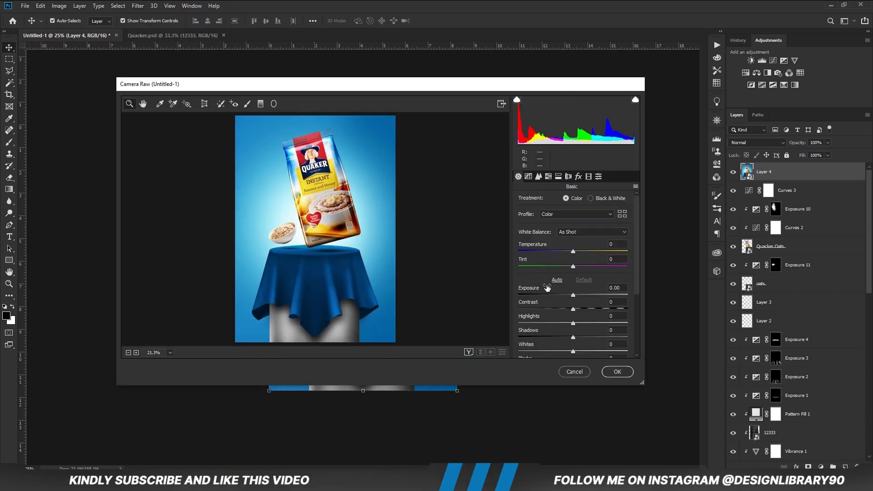
pyautogui.moveTo(572, 309); pyautogui.dragTo(580, 311)
pyautogui.click(577, 323)
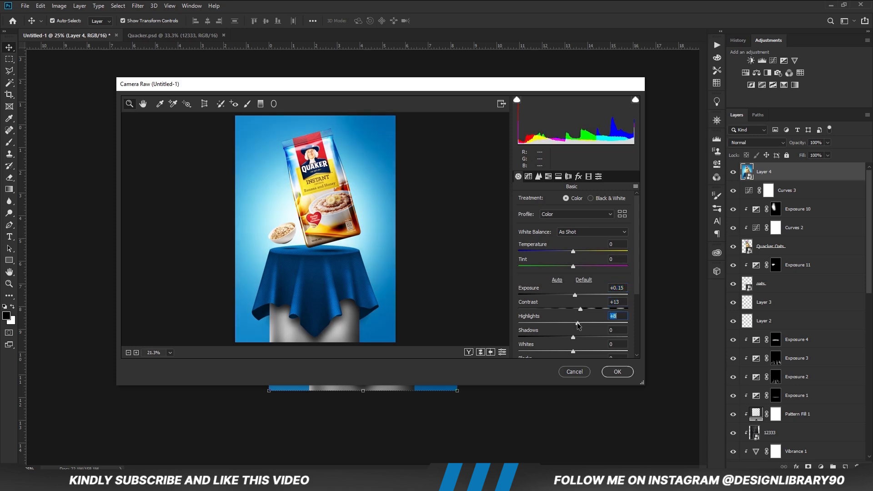
pyautogui.moveTo(572, 342); pyautogui.dragTo(565, 341)
# Set Whites +8, Blacks -11 and Texture +13, raise Clarity slightly, apply the Camera Raw Filter and deselect the layer.
pyautogui.scroll(-1, 636, 311)
pyautogui.scroll(-2, 583, 309)
pyautogui.click(577, 318)
pyautogui.moveTo(573, 303)
pyautogui.mouseDown()
pyautogui.moveTo(568, 319)
pyautogui.moveTo(576, 304)
pyautogui.mouseUp()
pyautogui.moveTo(575, 340); pyautogui.dragTo(580, 341)
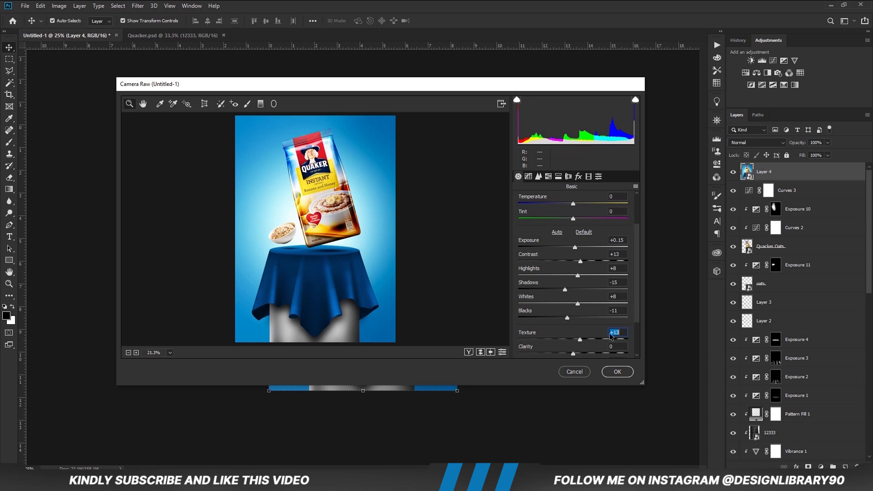
pyautogui.click(578, 354)
pyautogui.click(580, 339)
pyautogui.click(617, 371)
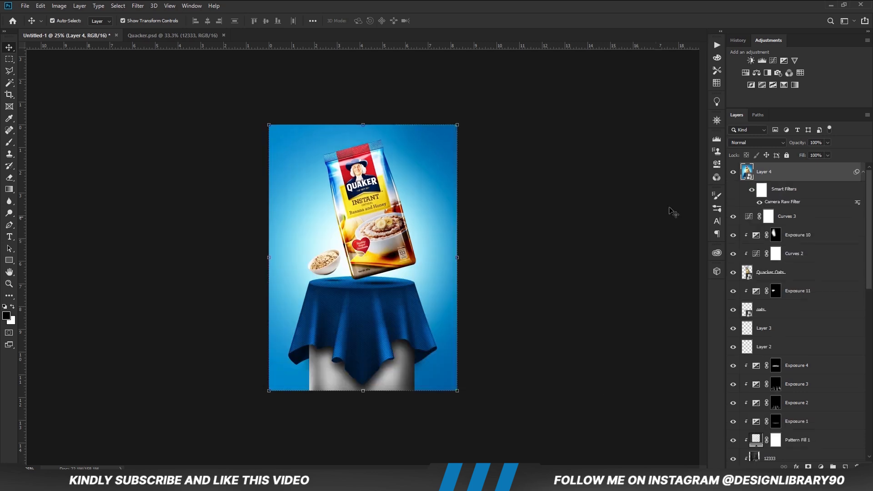
pyautogui.click(565, 335)
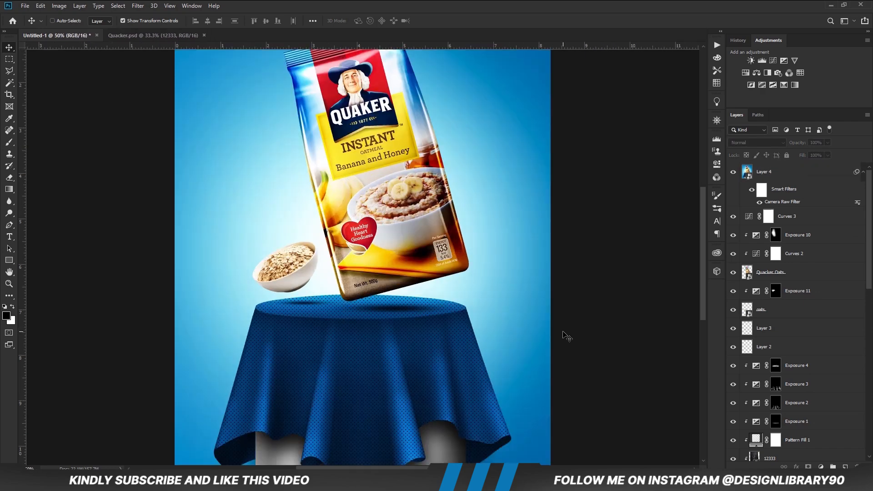